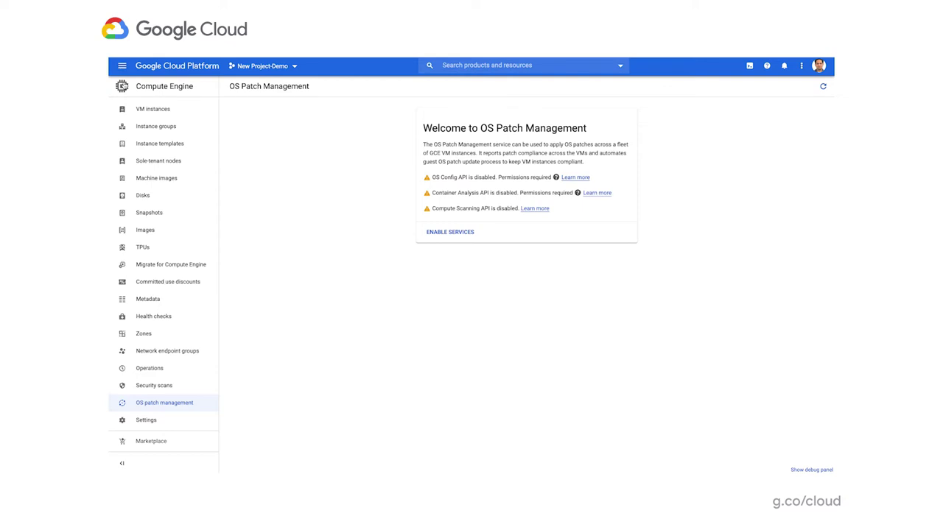
Go to the Compute Engine OS patch management page and switch to the Patch-management-demo project
click(122, 65)
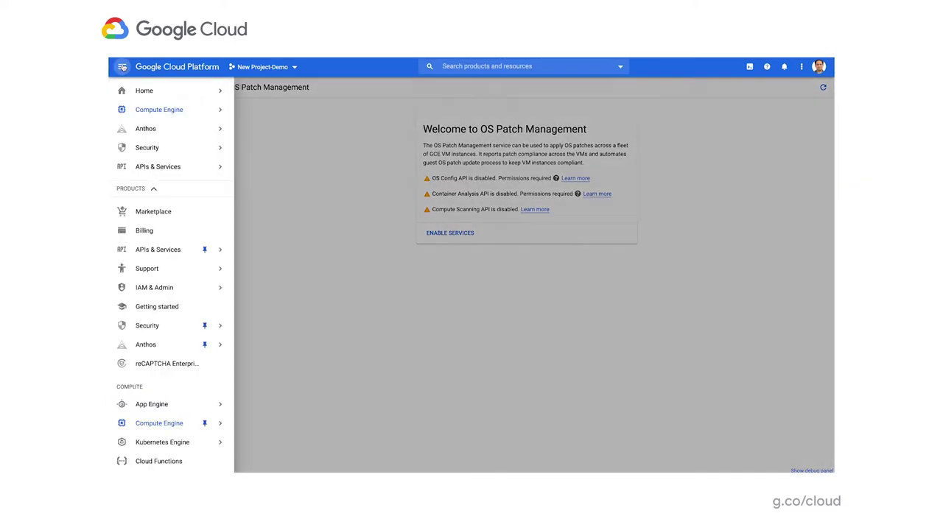
mouse_move(158, 112)
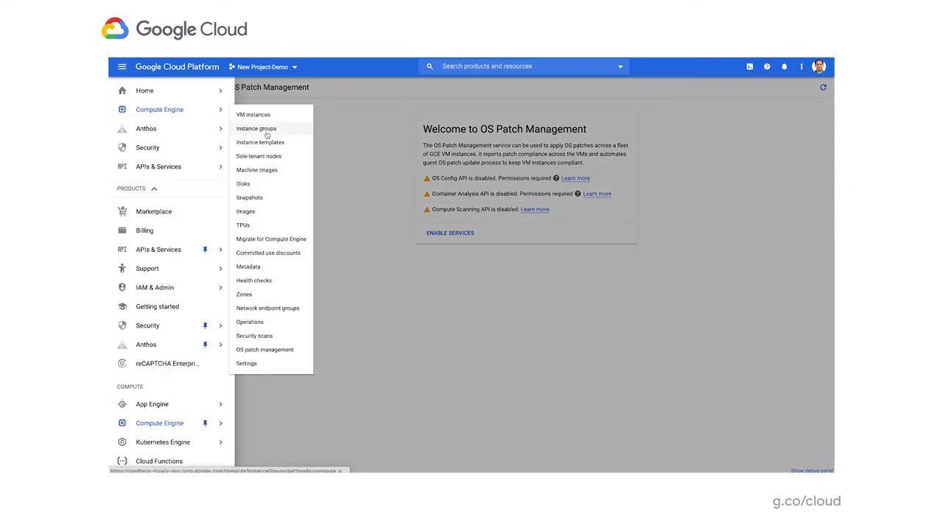
click(268, 350)
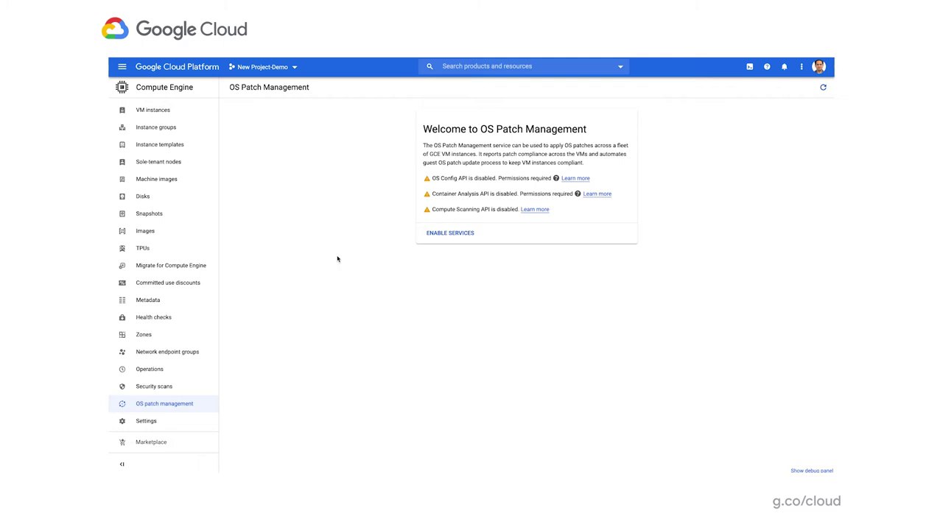
click(294, 66)
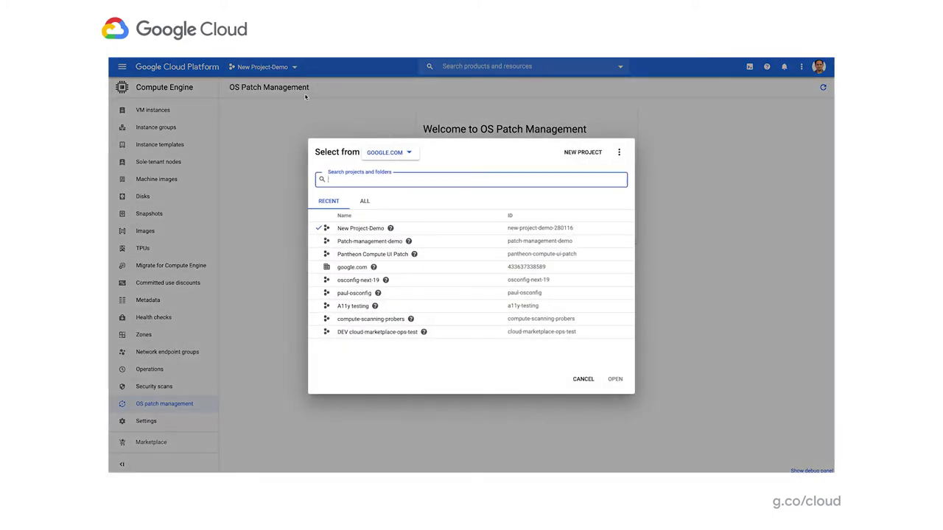
click(368, 243)
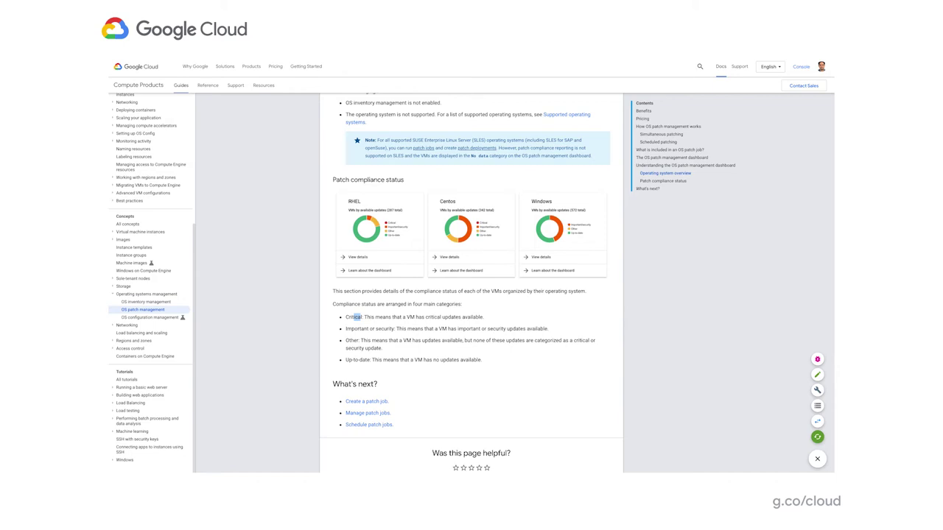
Review the operating system overview and patch compliance status sections of the OS patch management documentation
scroll(466, 177, up, 1)
scroll(467, 179, down, 2)
scroll(467, 179, up, 5)
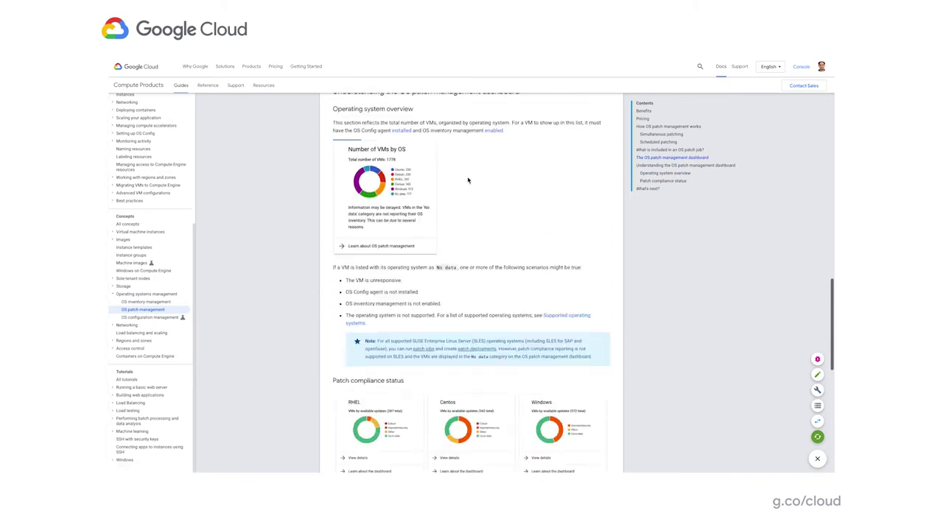
scroll(467, 179, down, 5)
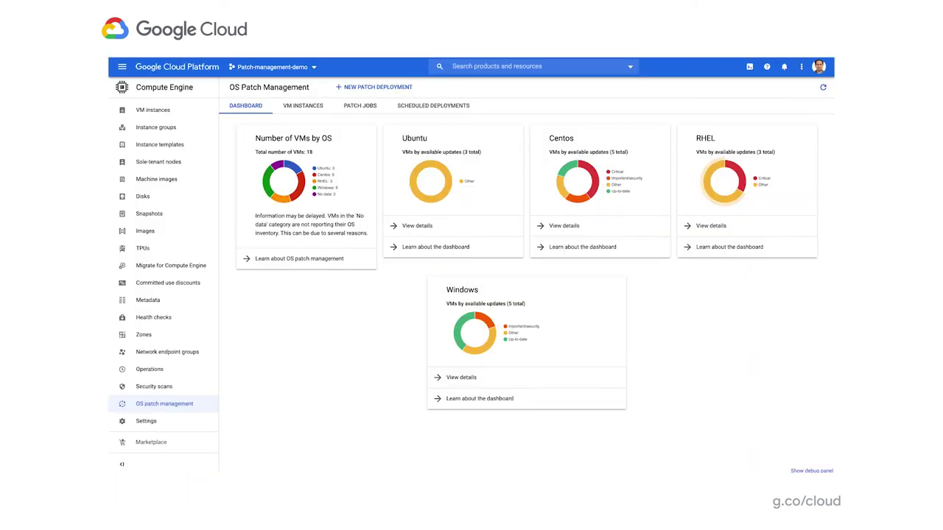
View the Centos patch details and examine the available updates summary of the dev-demo-app-centos VM
click(567, 227)
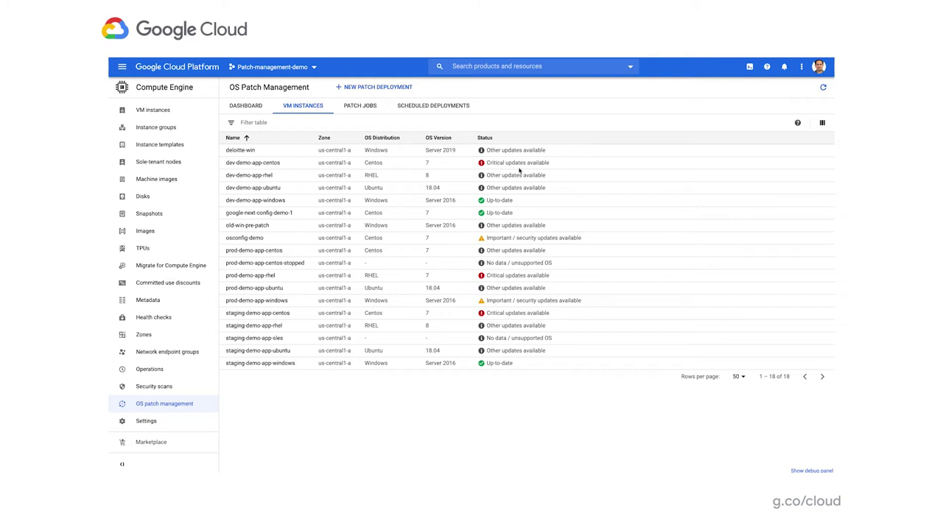
click(256, 164)
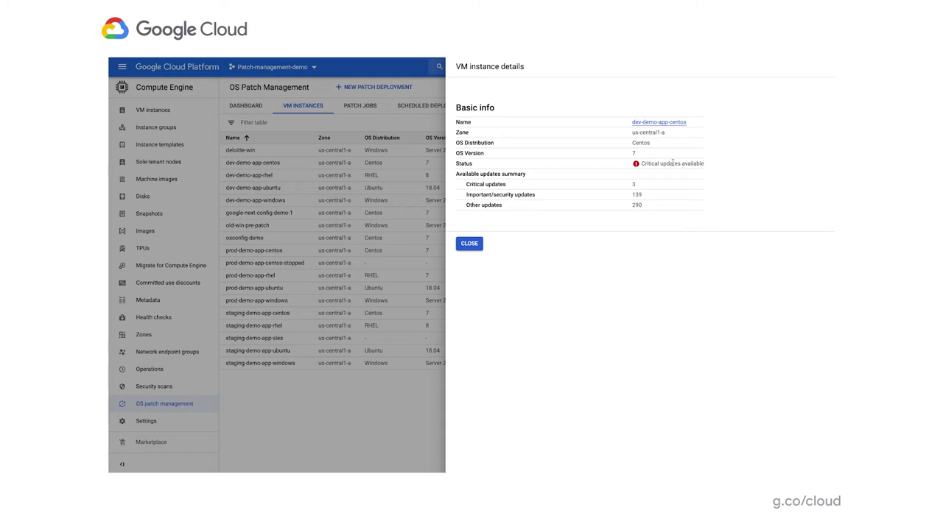
double_click(632, 184)
double_click(638, 195)
click(644, 208)
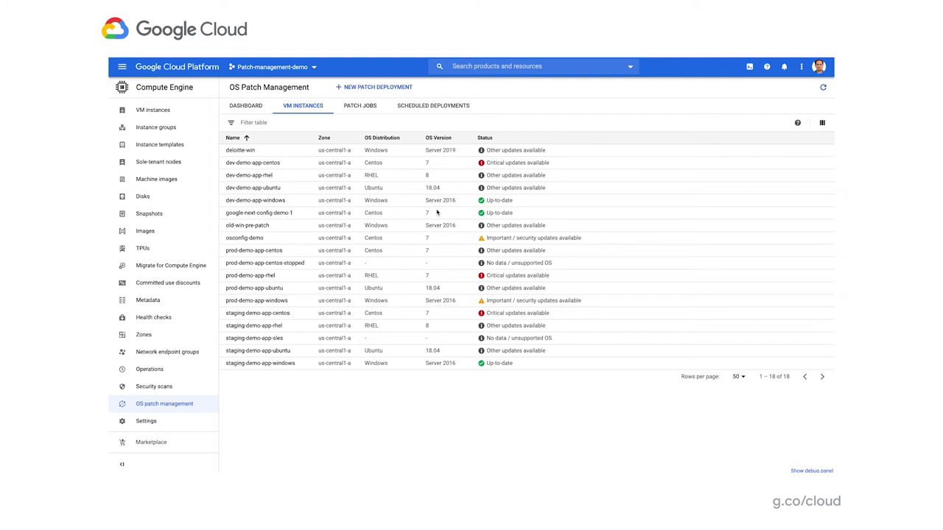
Start a new patch deployment that targets VM instances with the label env:dev
click(377, 88)
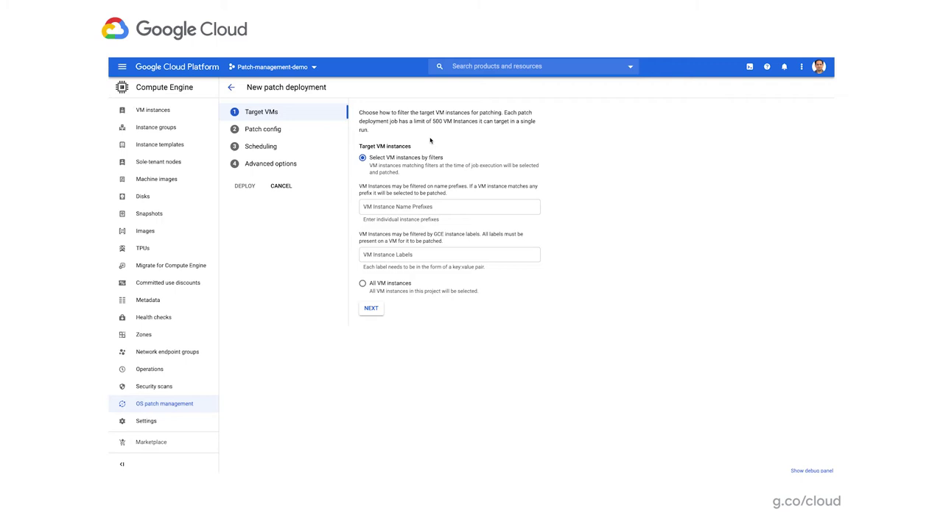
click(383, 255)
text(env)
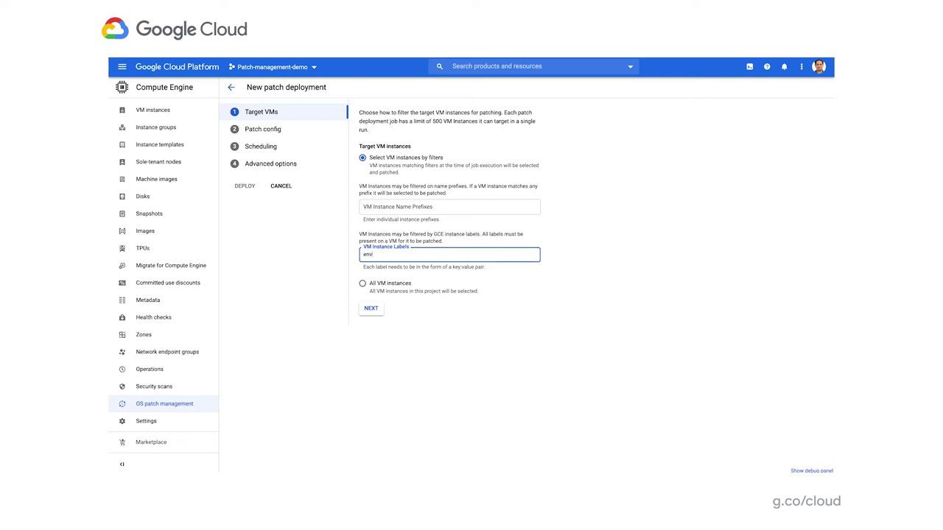
text(:dev)
click(371, 309)
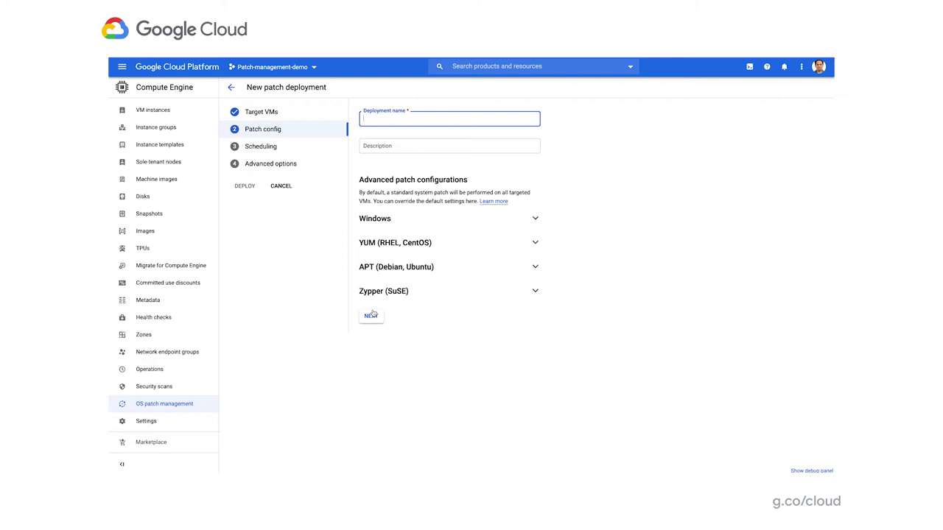
Name the deployment nextdemo and select all critical and all security updates in the Windows patch parameters
text(nextdemo)
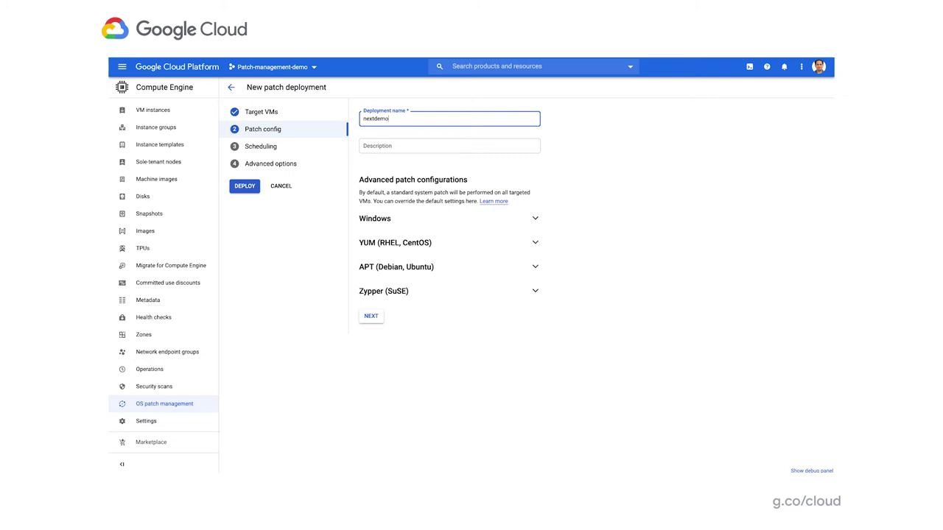
click(535, 219)
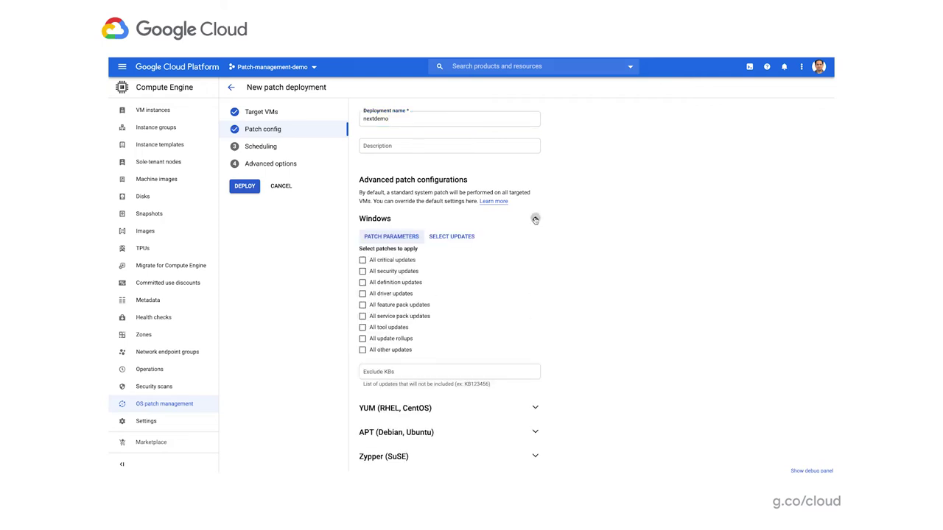
click(363, 261)
click(363, 272)
scroll(562, 301, down, 1)
click(419, 350)
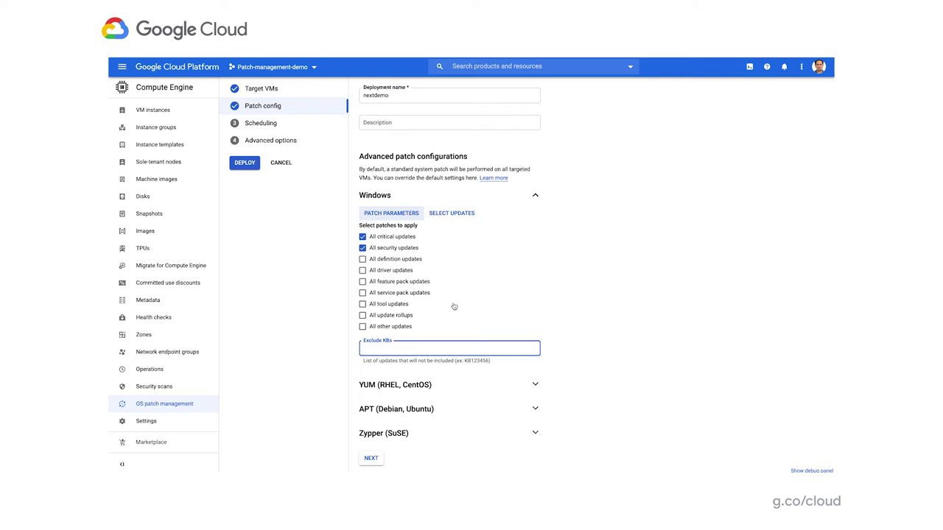
Switch the Windows patch configuration to selecting specific updates and expand the YUM (RHEL, CentOS) options
click(453, 214)
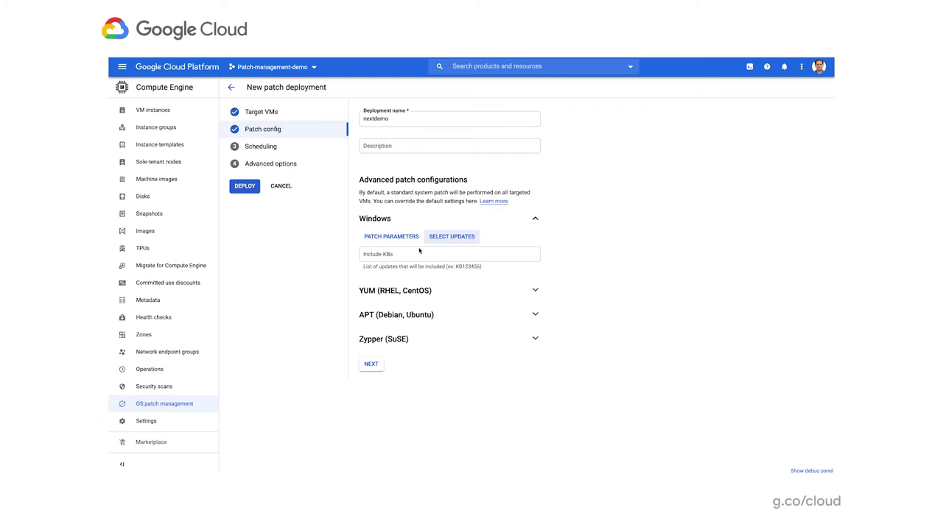
click(536, 291)
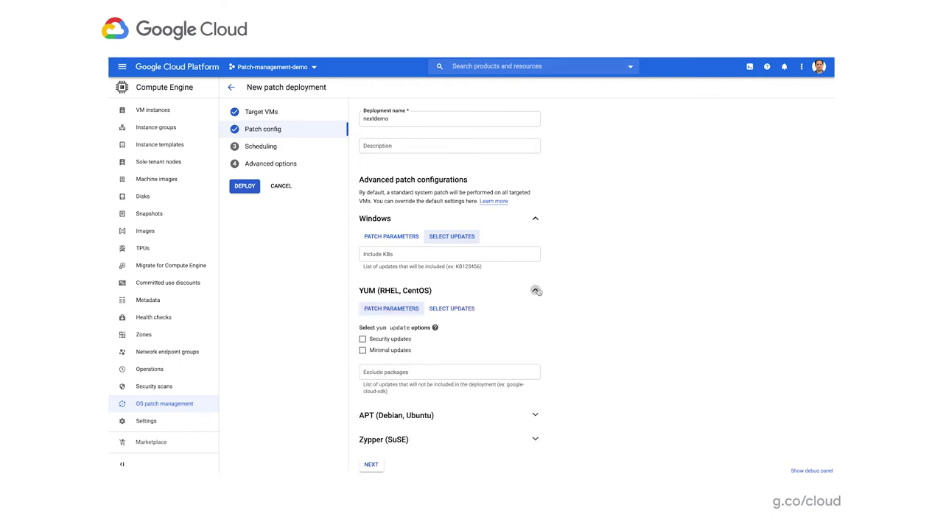
scroll(572, 315, down, 1)
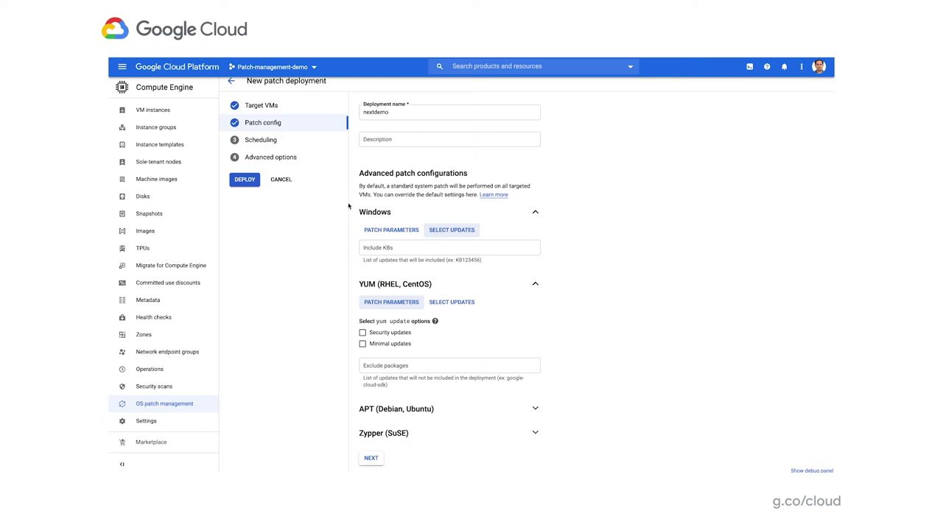
Schedule the patch deployment for a later start on 6/27/20 at 12:00 AM
click(260, 143)
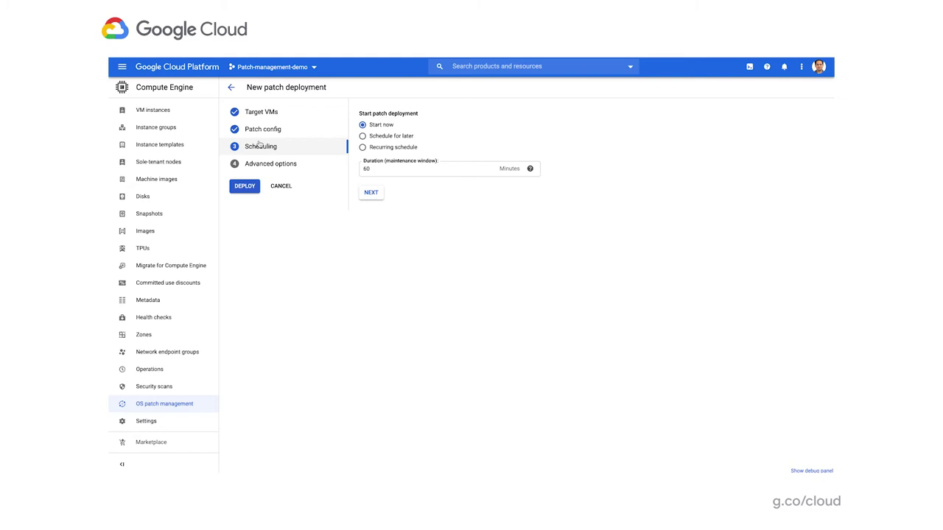
click(385, 137)
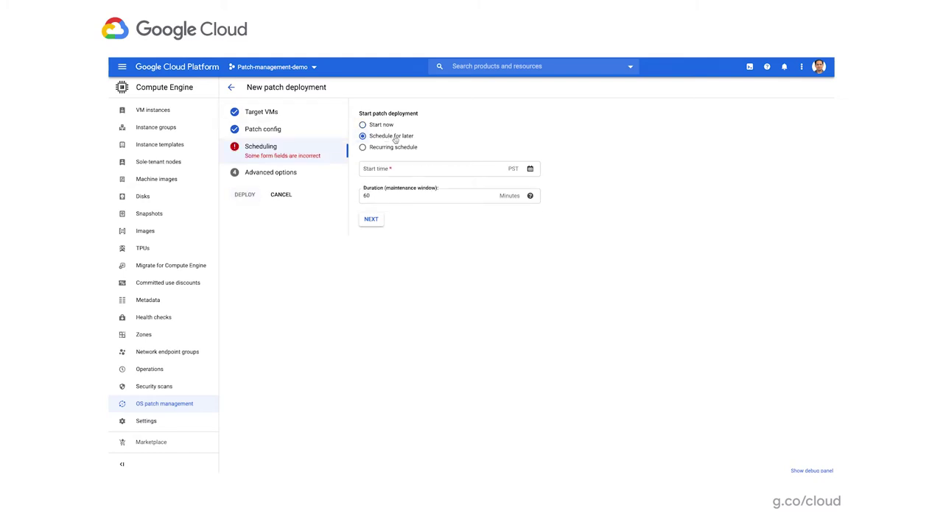
click(529, 170)
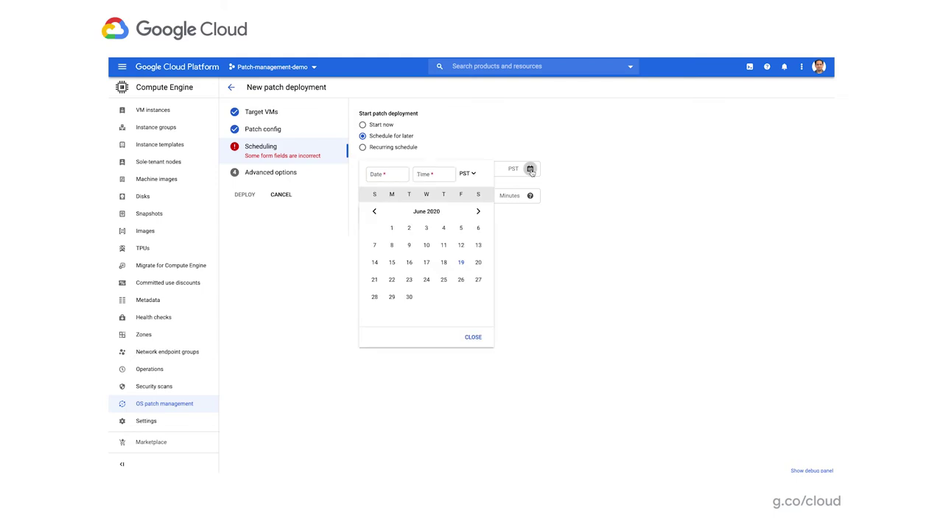
click(479, 286)
click(473, 336)
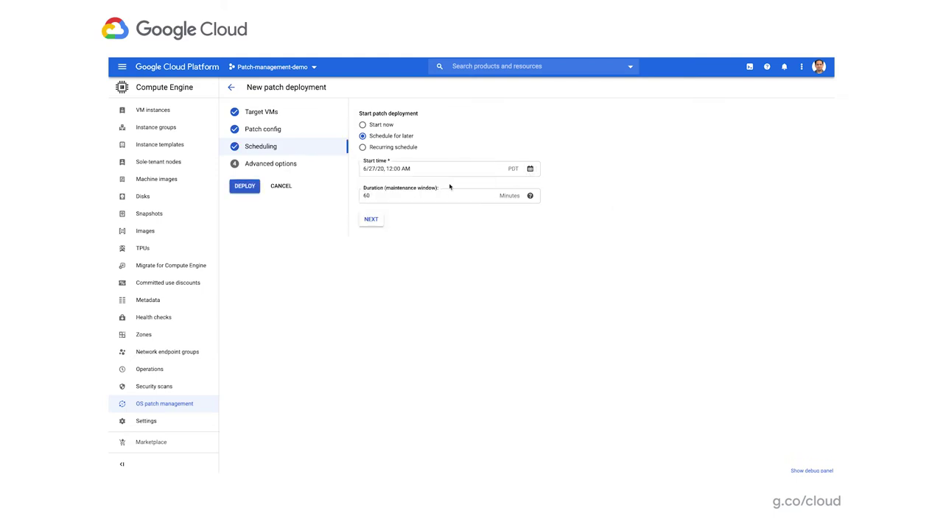
Try a recurring monthly schedule on the 4th Saturday, and return to the one-time Schedule for later option
click(406, 149)
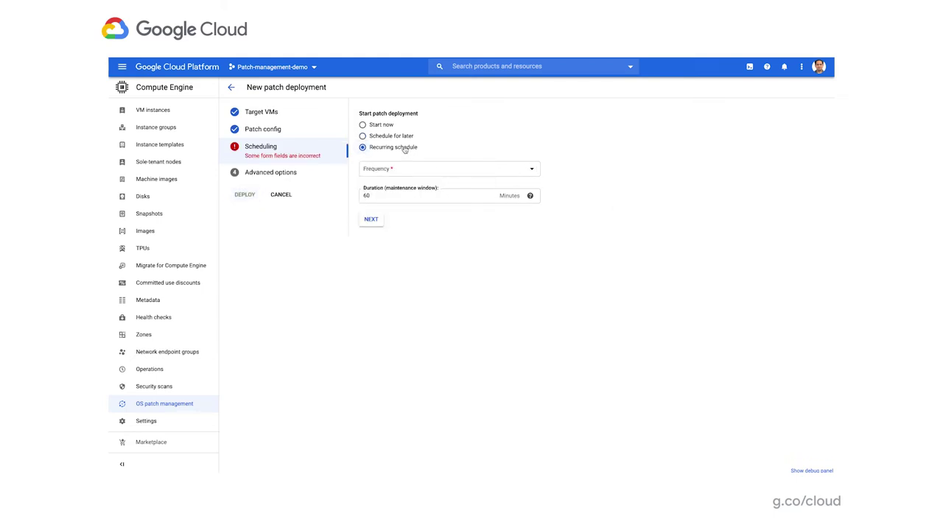
click(419, 173)
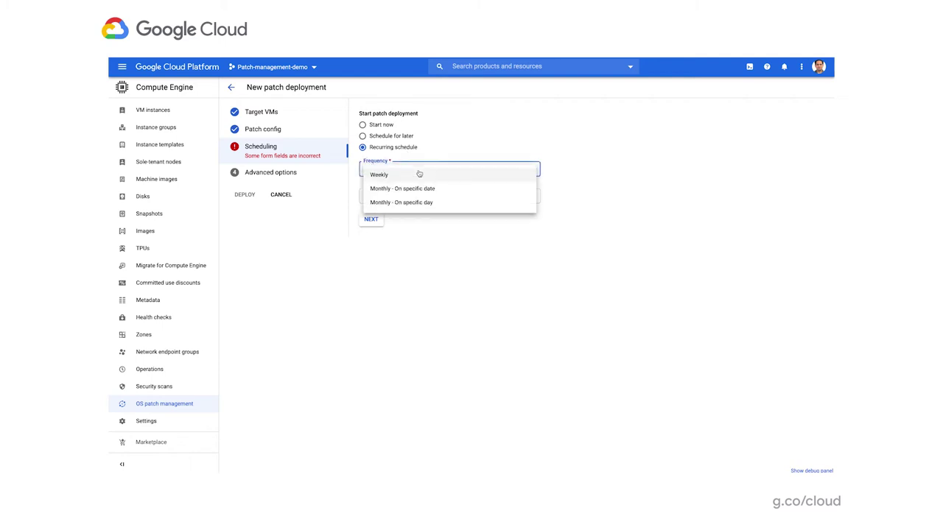
click(425, 203)
click(417, 195)
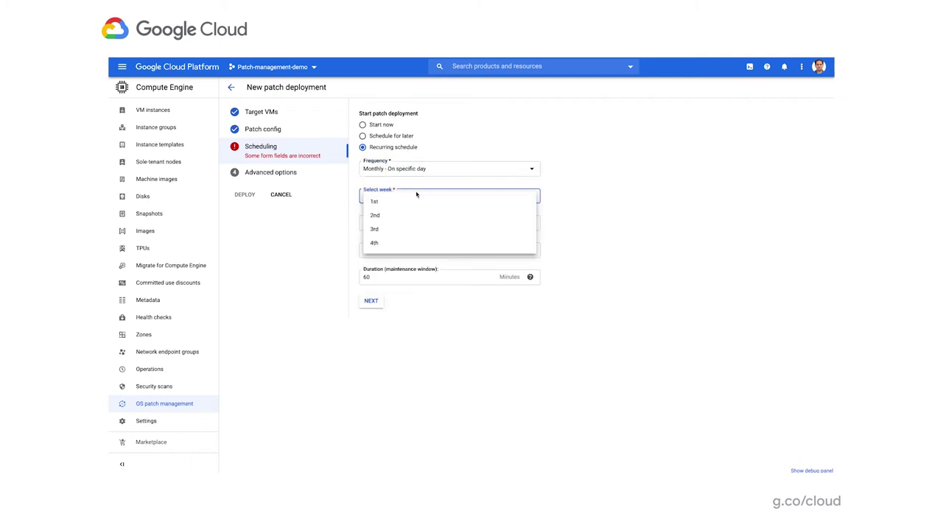
click(401, 242)
click(404, 223)
click(399, 318)
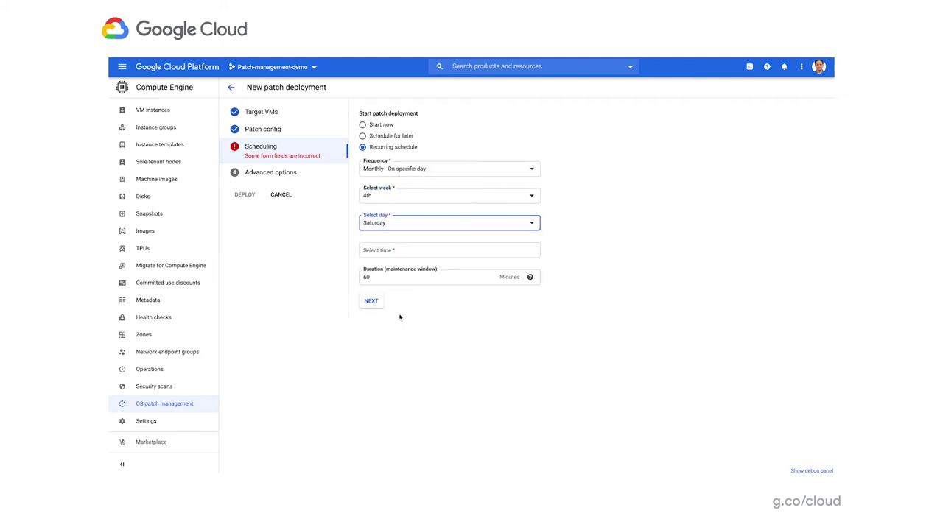
click(405, 251)
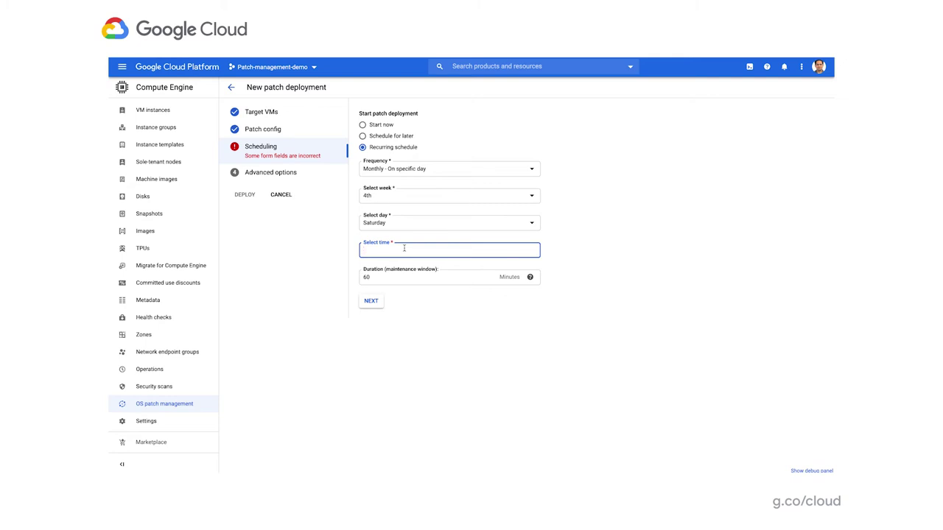
click(364, 136)
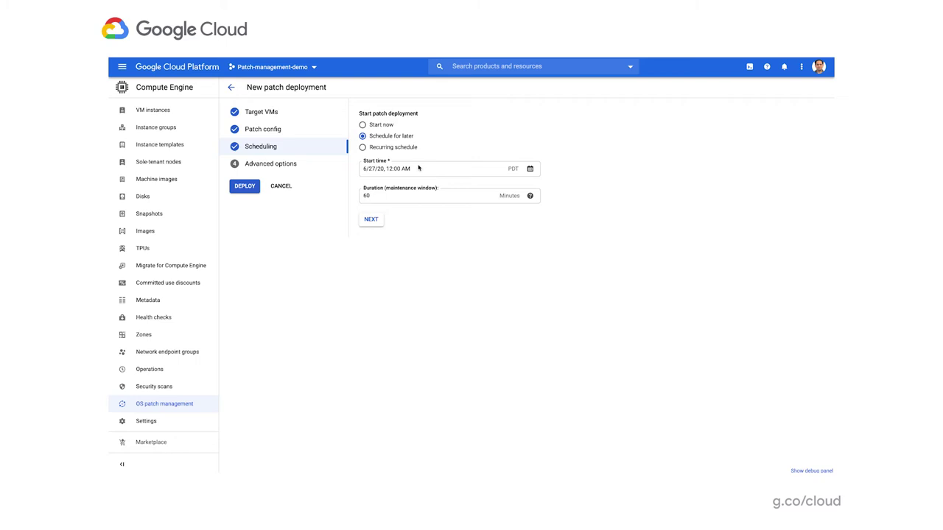
Check the maintenance window duration help, and set patch-prescript.sh from the patch-prescripts bucket as the Linux pre-patch script
click(530, 196)
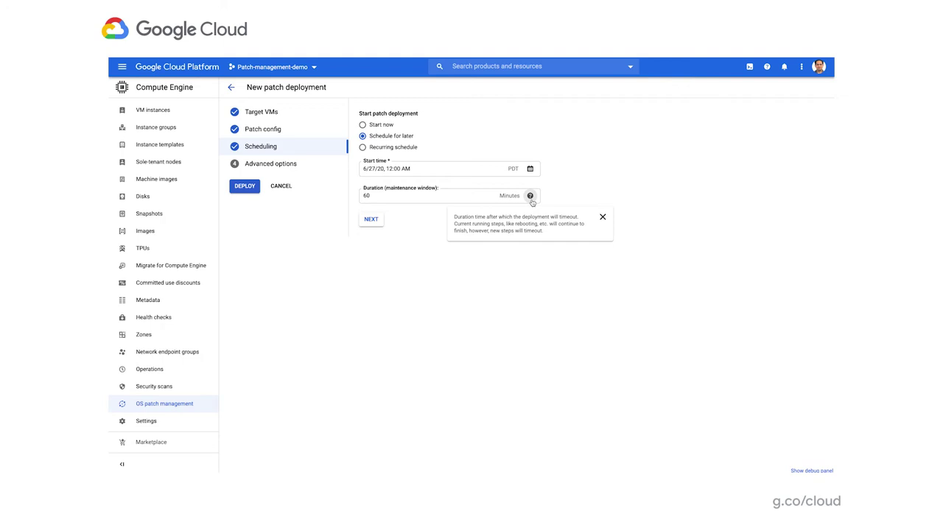
click(372, 221)
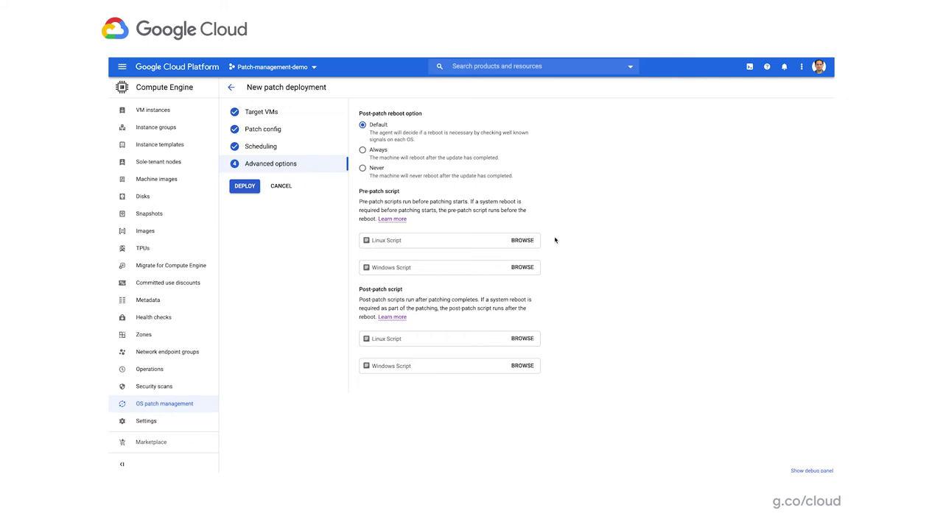
click(525, 242)
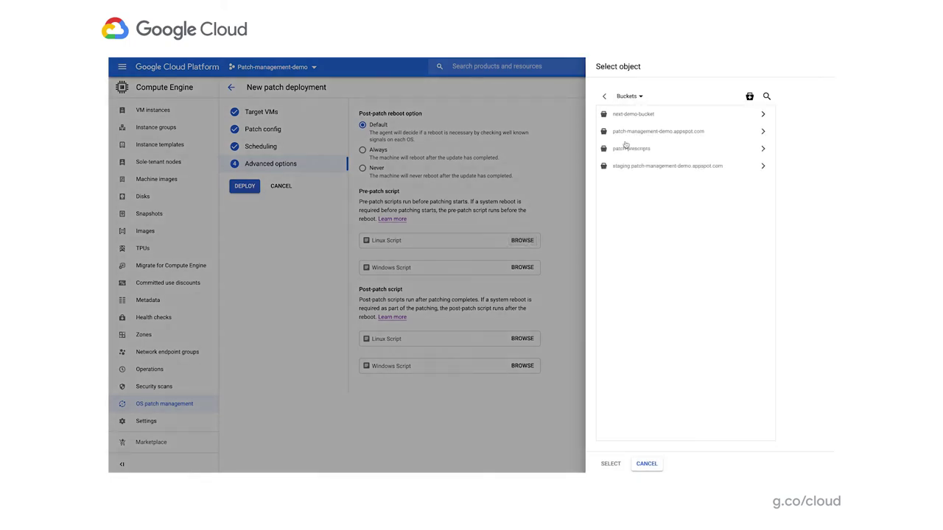
click(634, 149)
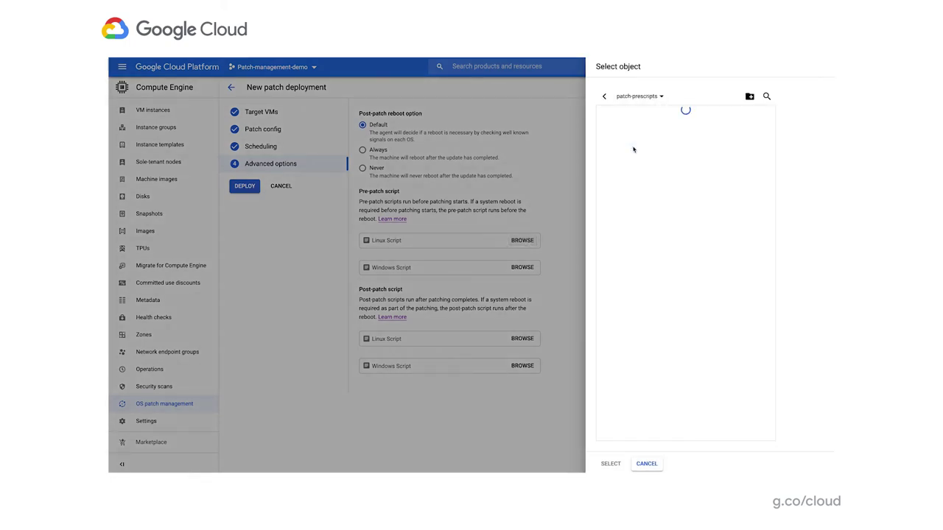
click(626, 117)
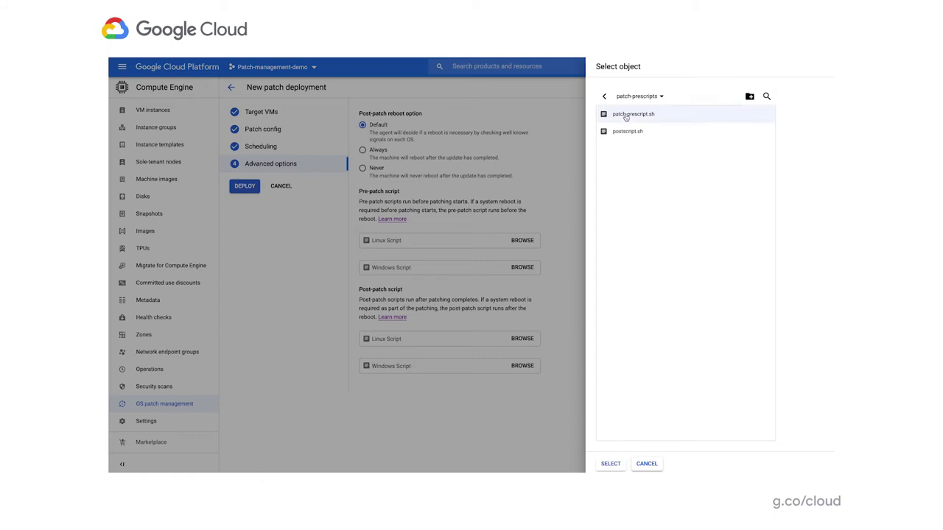
click(611, 464)
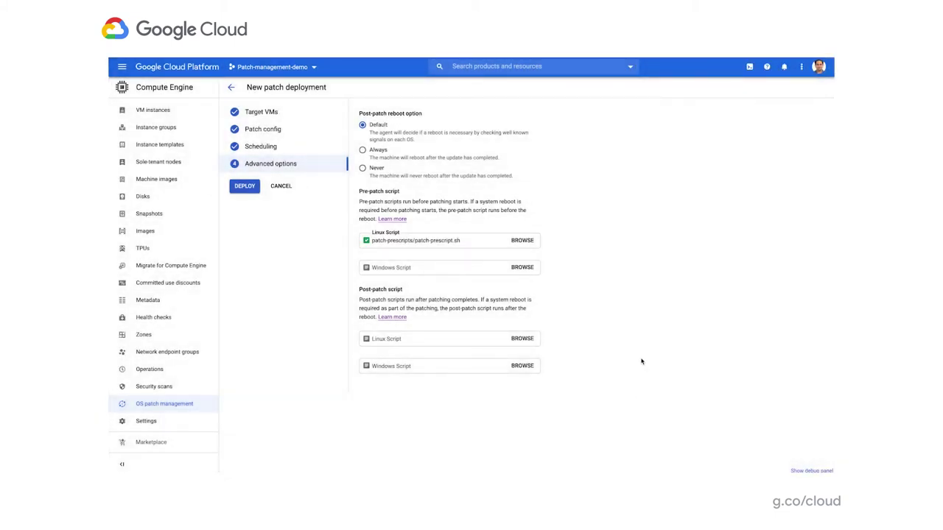
Set postscript.sh from the patch-prescripts bucket as the Linux post-patch script, and cancel the new patch deployment form
click(521, 338)
click(625, 151)
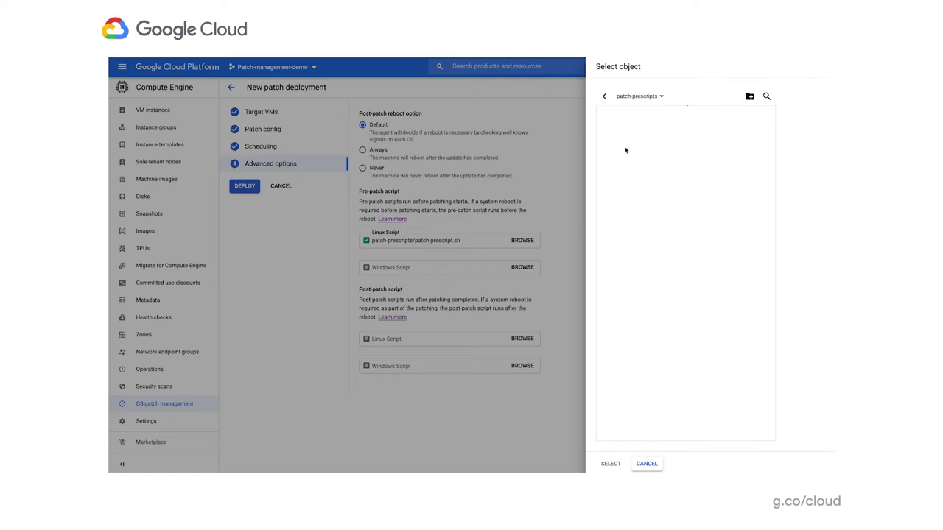
click(624, 133)
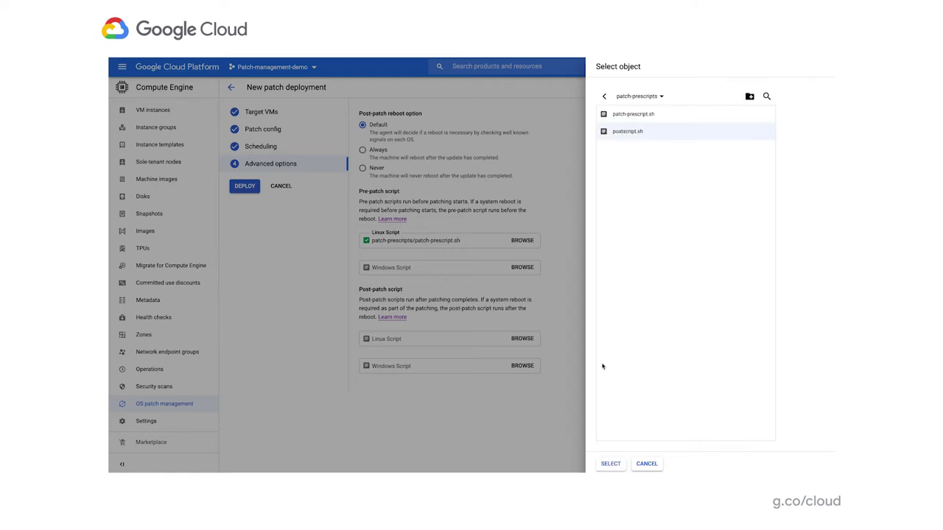
click(611, 464)
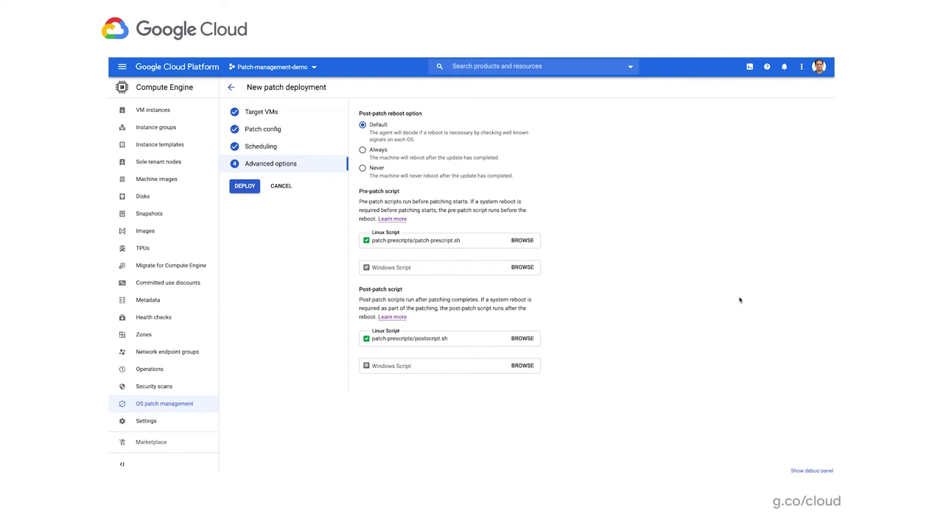
click(280, 185)
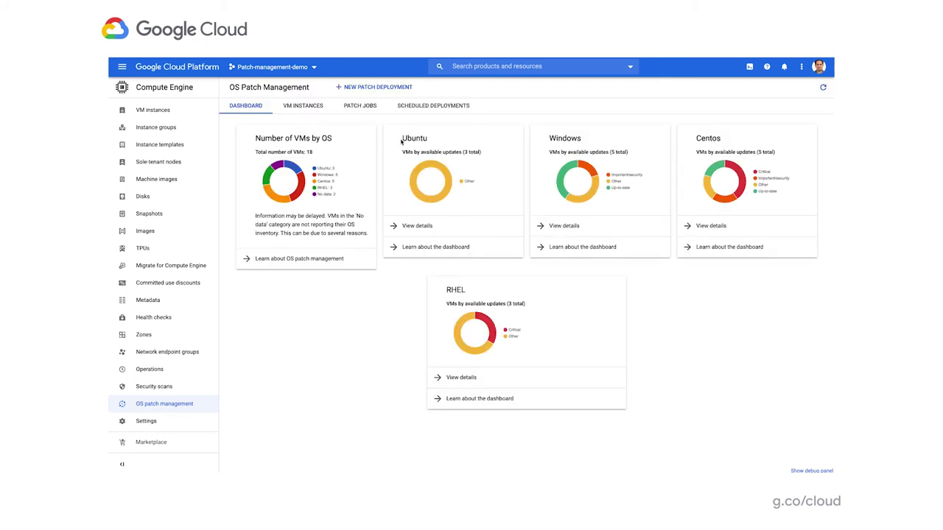
View the scheduled deployments and check which actions are available for patch-dev-onebox
click(433, 107)
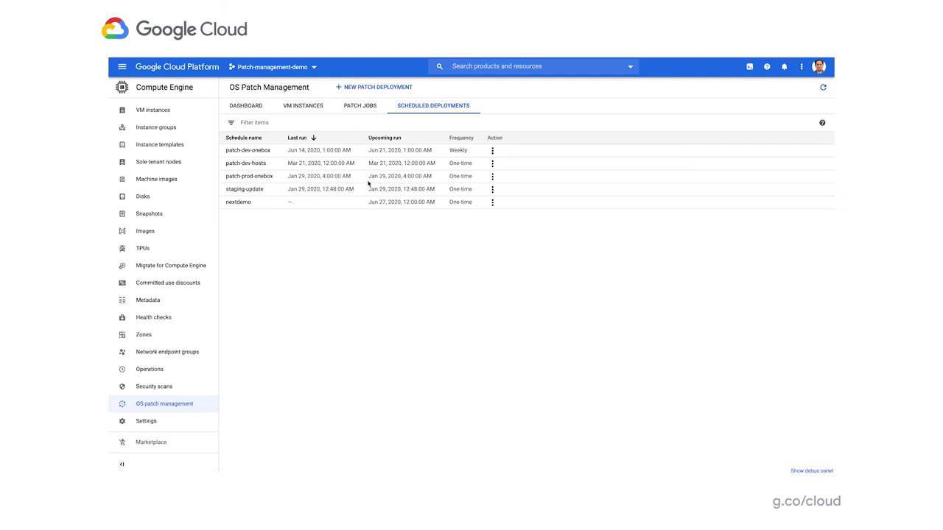
click(493, 151)
click(462, 306)
Open the execution details of the patch job named test and check its result, duration and percent complete
click(358, 110)
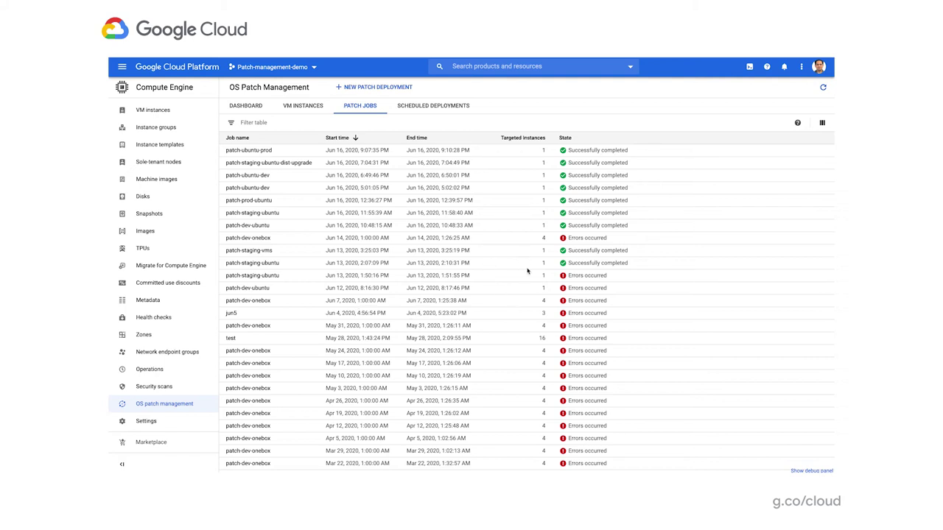
click(230, 338)
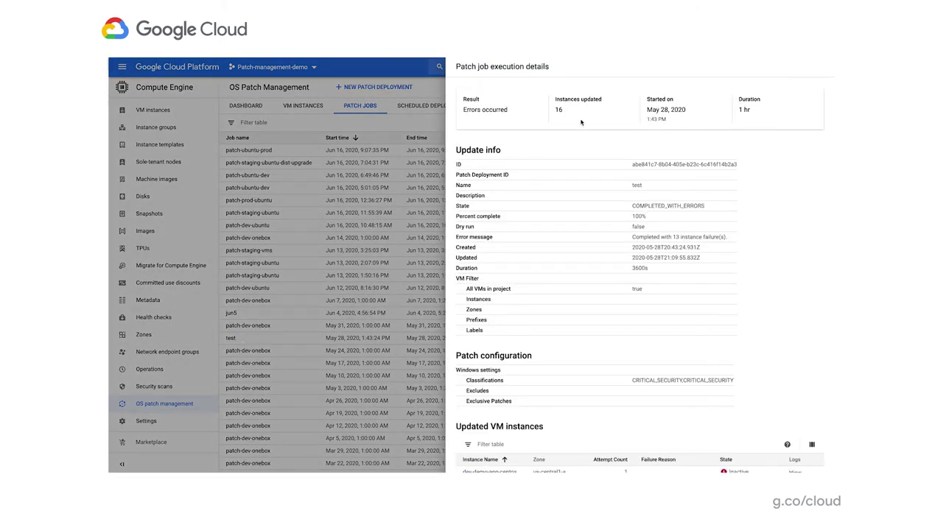
drag(569, 115, 463, 111)
drag(755, 114, 733, 119)
drag(652, 217, 630, 217)
Review the test job's Windows patch classifications and its updated VM instances, and close the execution details
scroll(633, 282, down, 3)
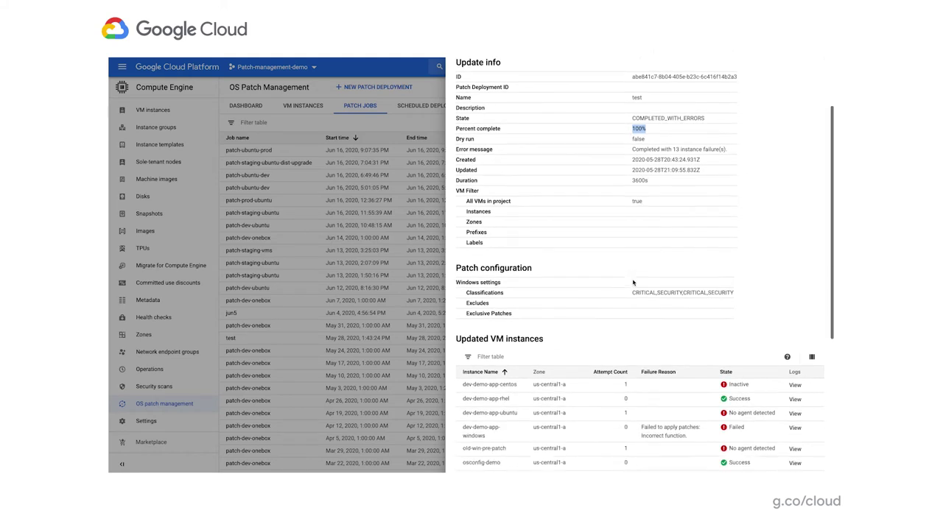
scroll(633, 283, down, 3)
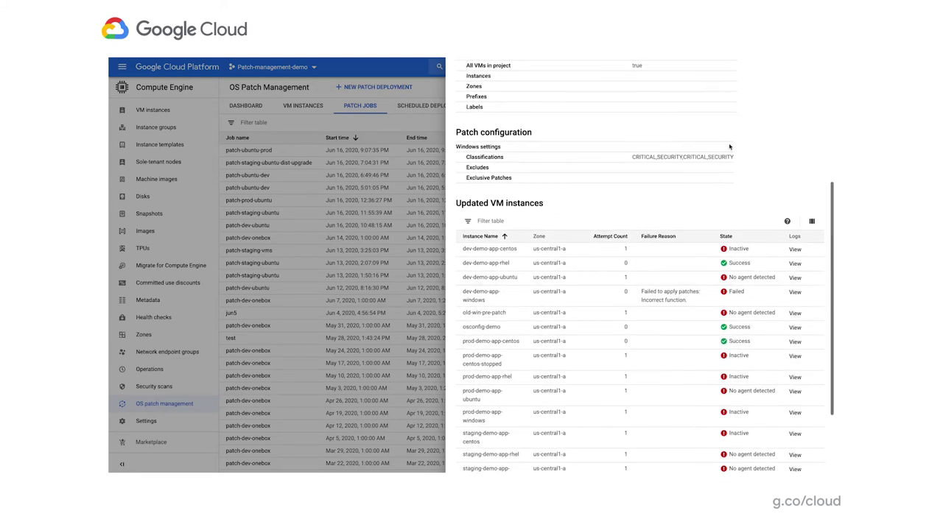
drag(737, 155, 644, 212)
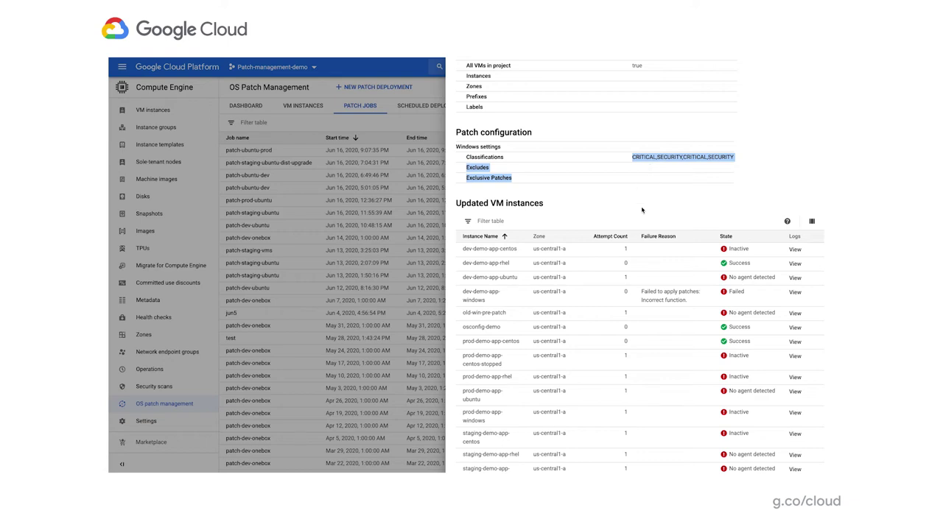
scroll(642, 211, down, 2)
scroll(642, 210, down, 1)
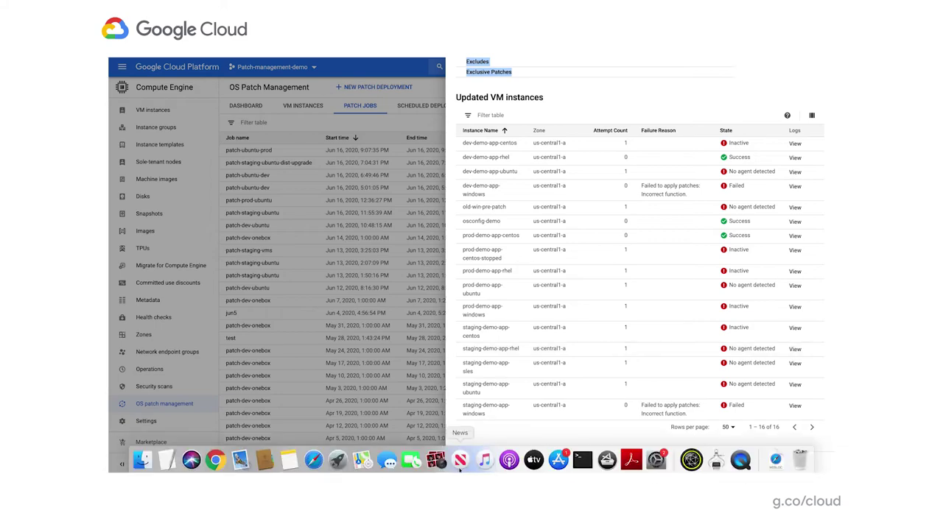
click(469, 464)
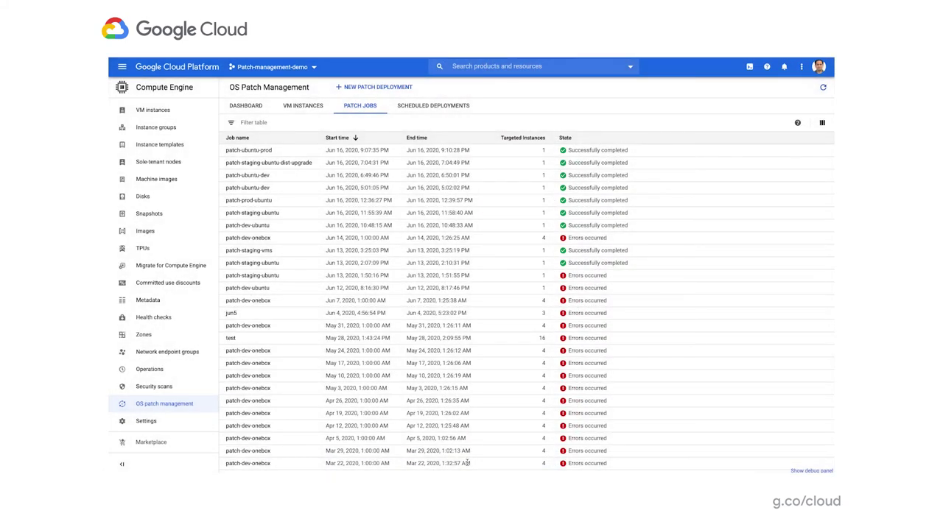
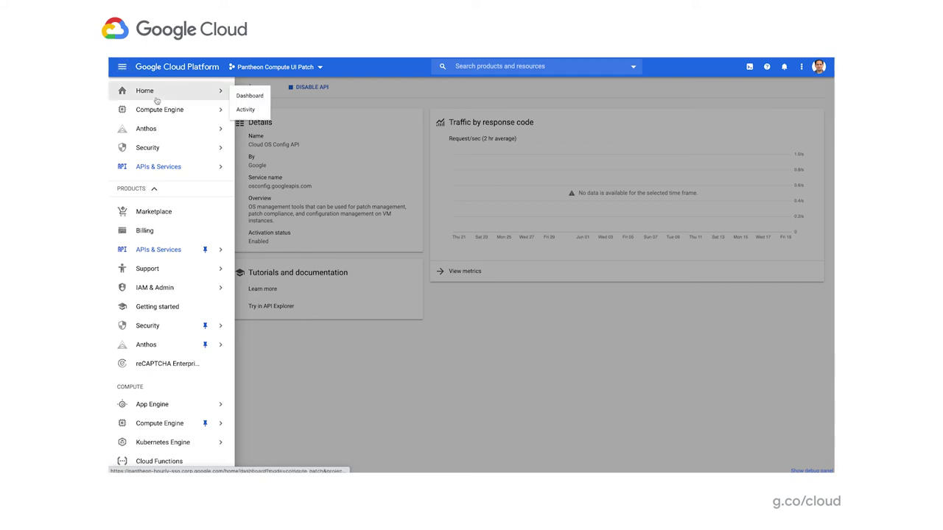
Check the Compute Engine and APIs & Services entries in the product navigation, and check the API name in the Cloud OS Config API overview
mouse_move(171, 112)
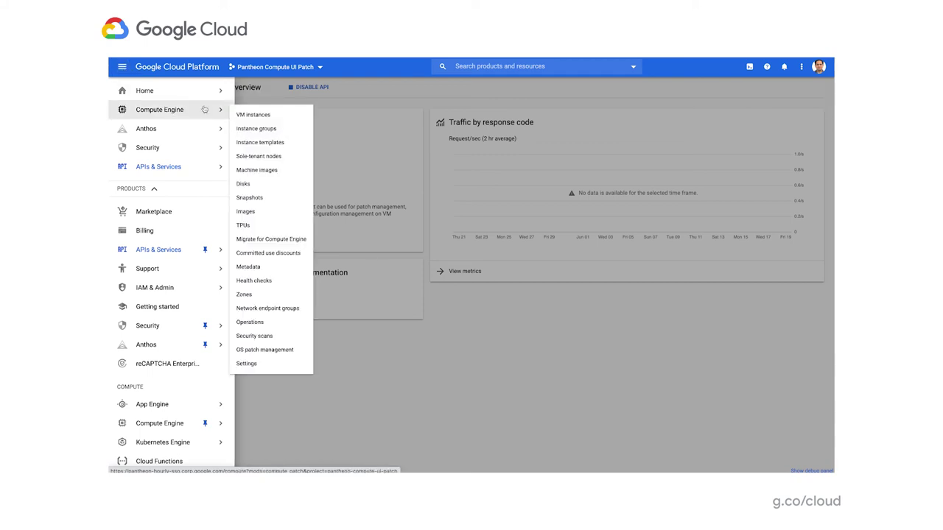
click(367, 103)
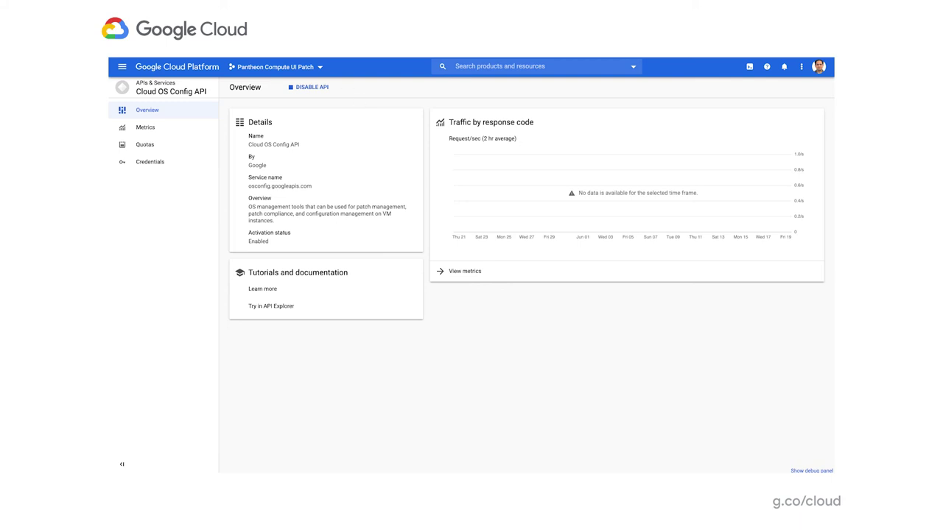
click(122, 67)
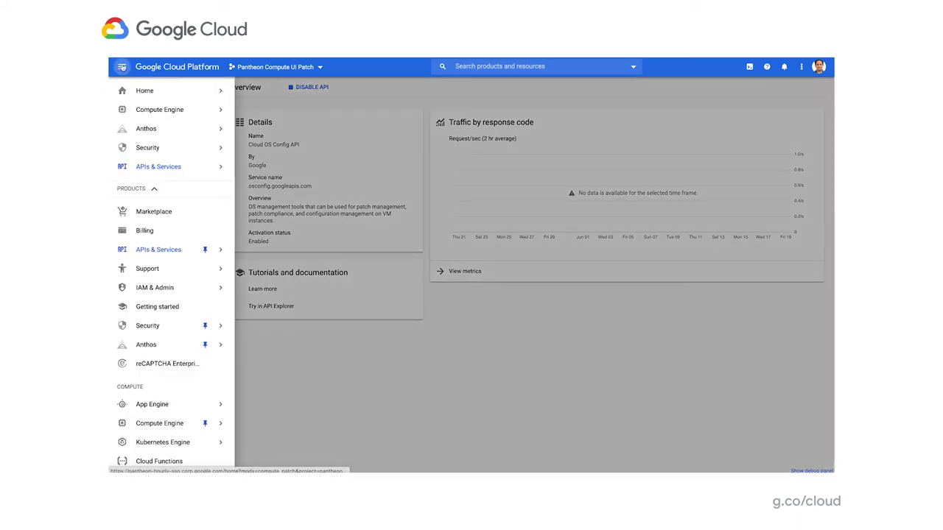
mouse_move(162, 172)
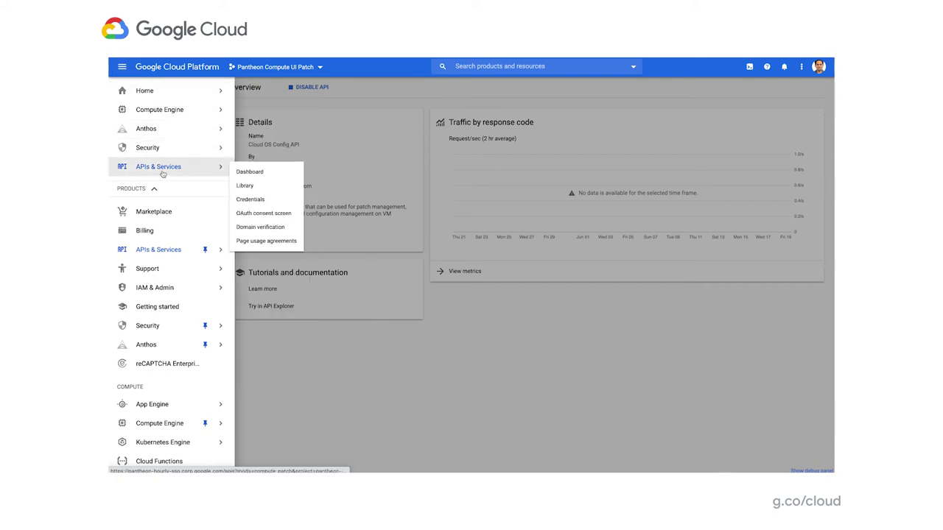
click(369, 103)
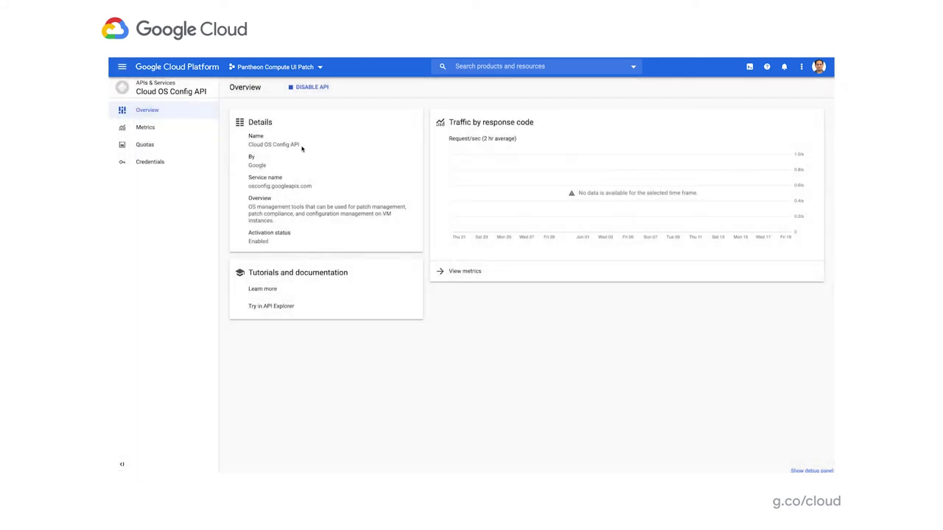
drag(301, 148, 248, 146)
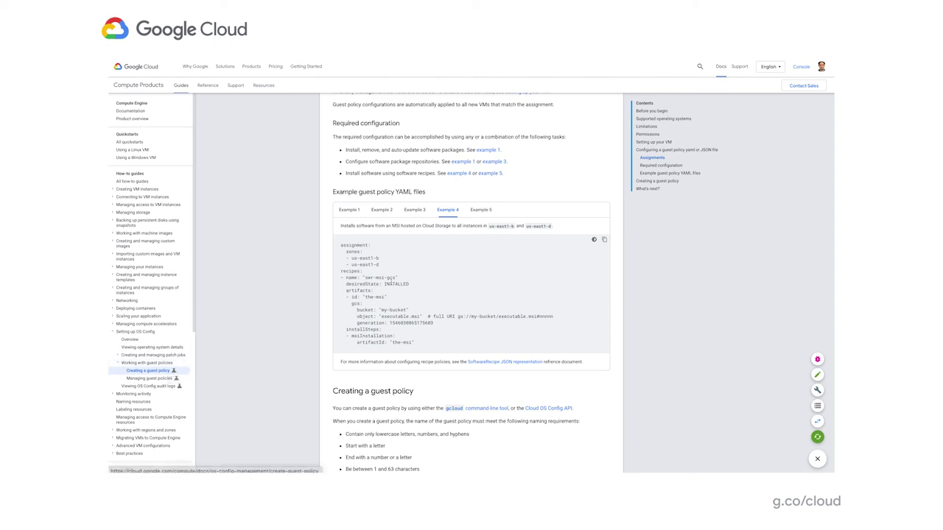
Examine the Example 1 and Example 2 guest policy YAML files, including Example 2's instance name prefixes and package settings
click(351, 212)
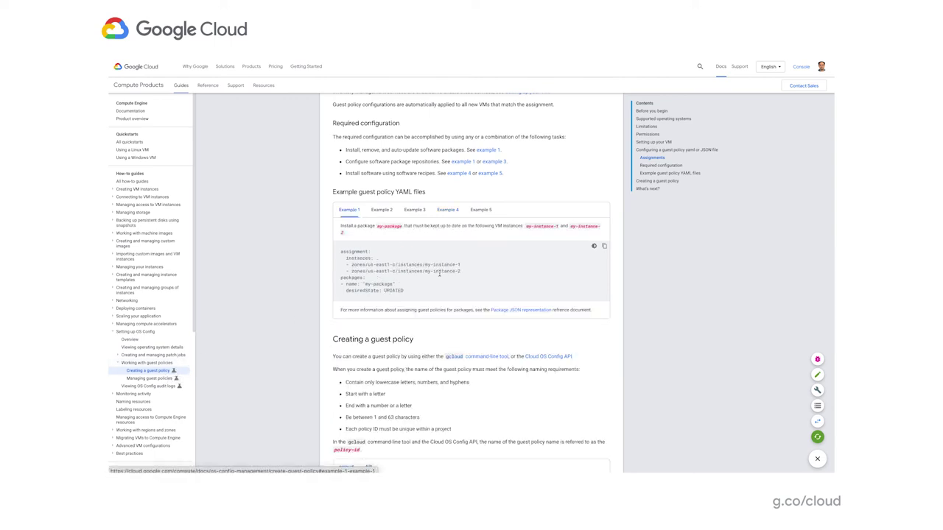
scroll(440, 274, down, 1)
click(383, 189)
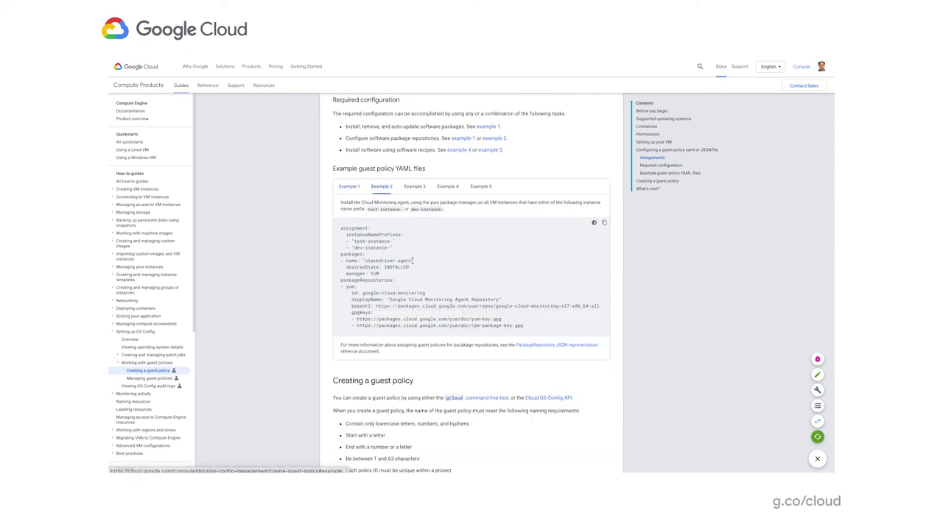
drag(411, 268, 342, 226)
click(395, 247)
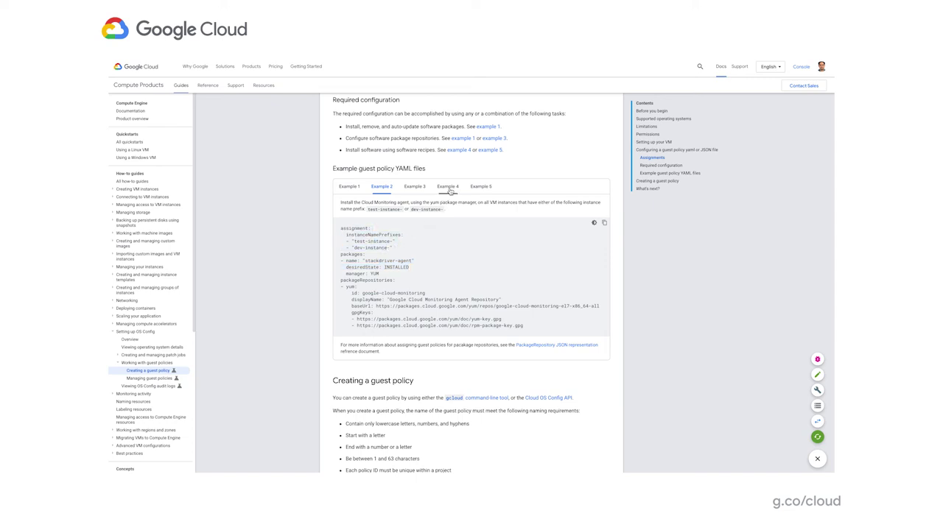
Find the gcloud command for creating a guest policy in the documentation and highlight it
scroll(457, 272, down, 4)
scroll(457, 272, up, 1)
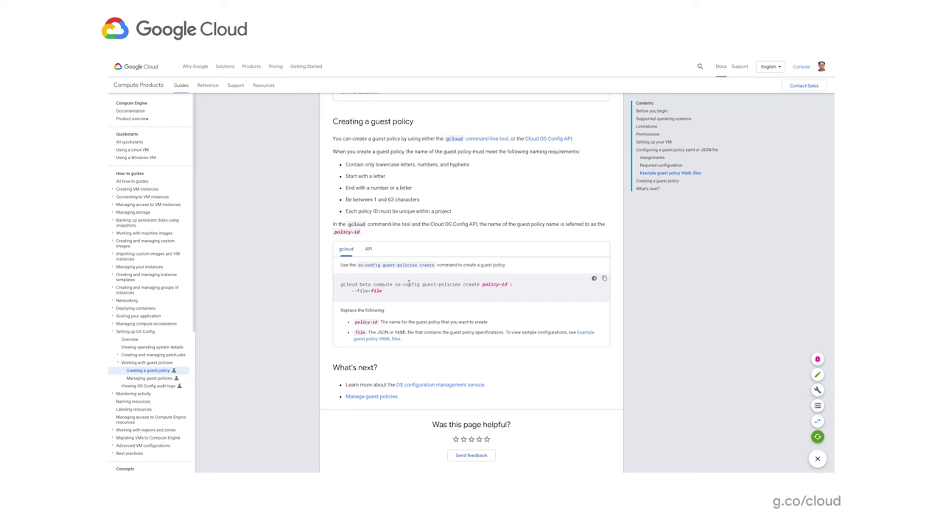
drag(385, 293, 339, 288)
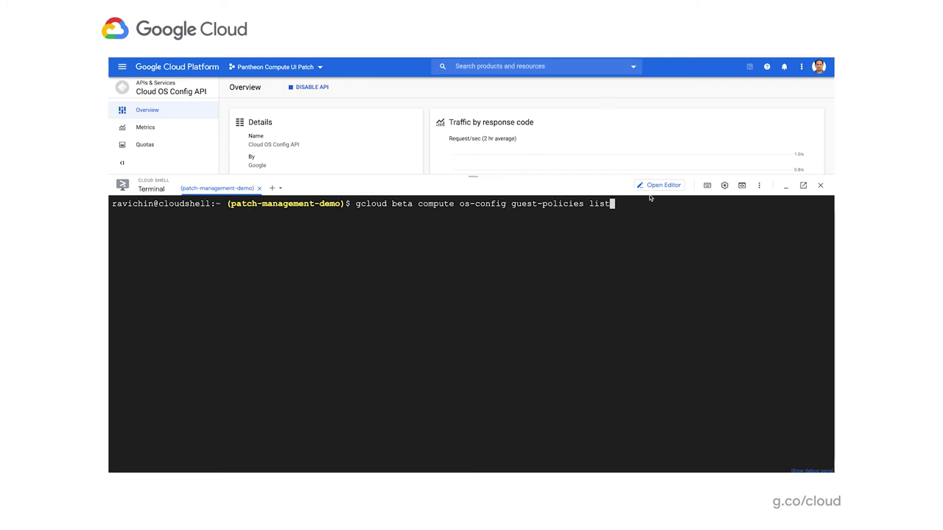
Set the Cloud Shell terminal text size to Largest
click(726, 187)
mouse_move(681, 218)
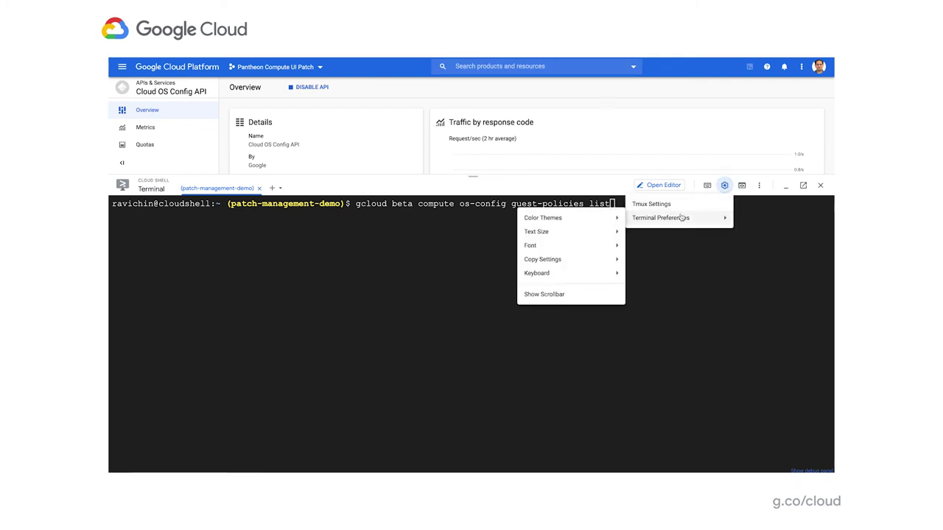
mouse_move(568, 234)
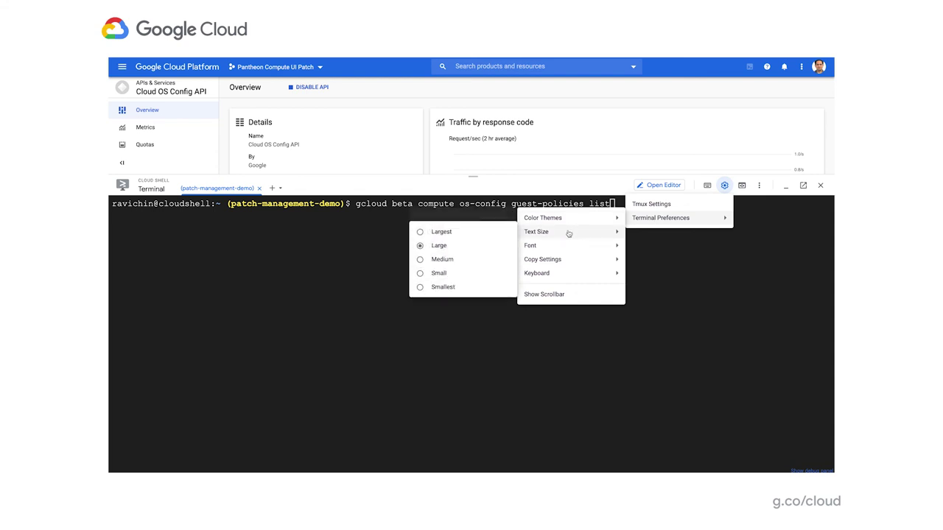
click(441, 232)
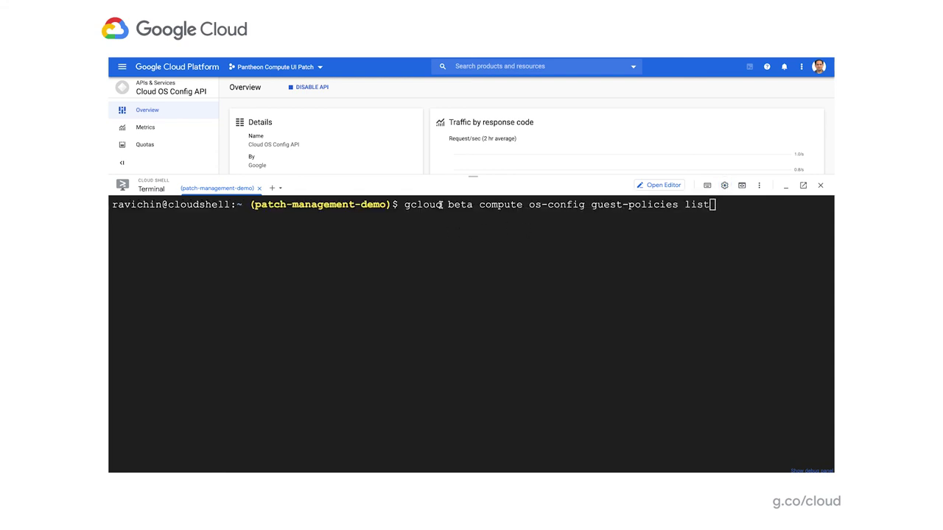
Review the prepared command gcloud beta compute os-config guest-policies list and run it to list the guest policies
drag(453, 204, 478, 204)
double_click(579, 205)
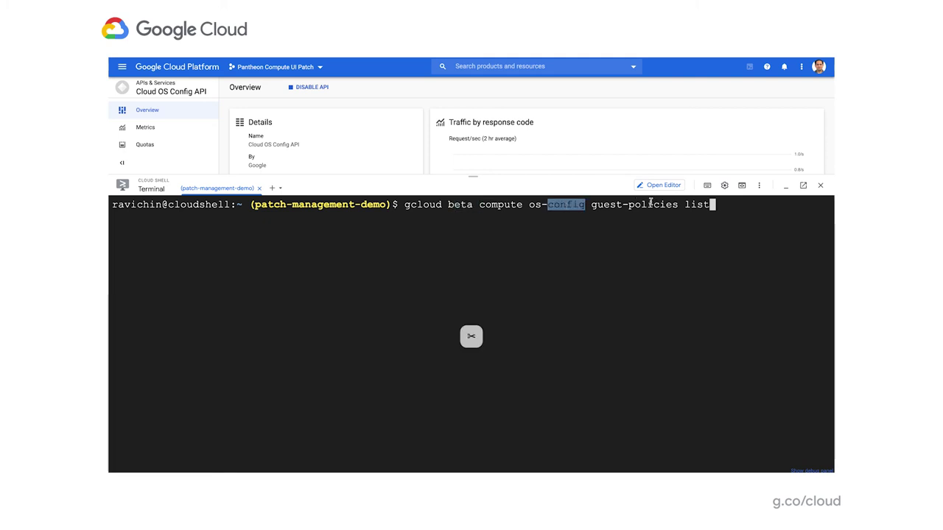
click(730, 205)
key(Return)
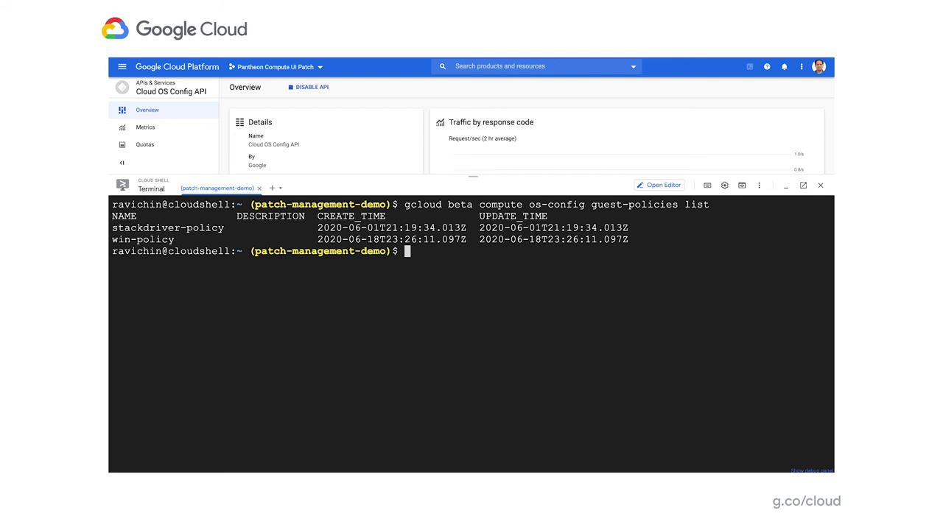
Recall and run gcloud beta compute os-config guest-policies describe stackdriver-policy to show that policy's configuration
key(Up)
key(Up)
key(Up)
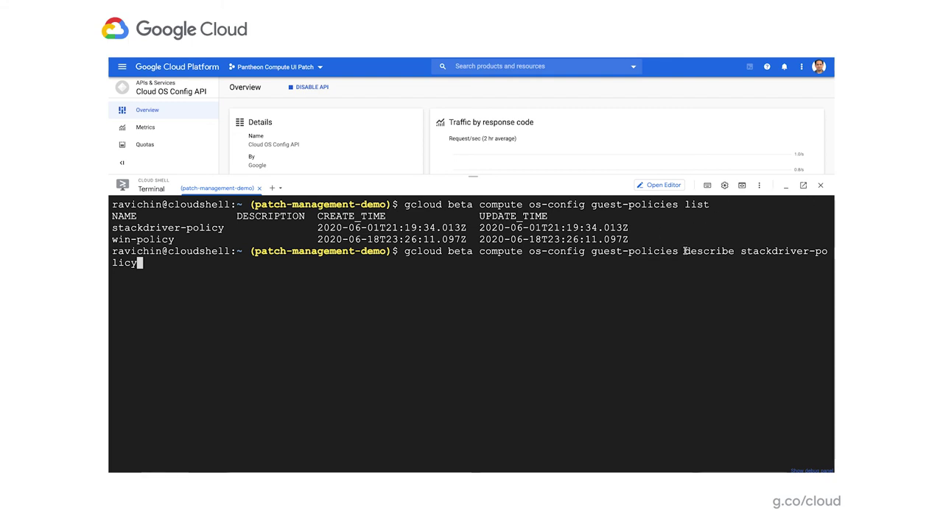
drag(683, 251, 733, 246)
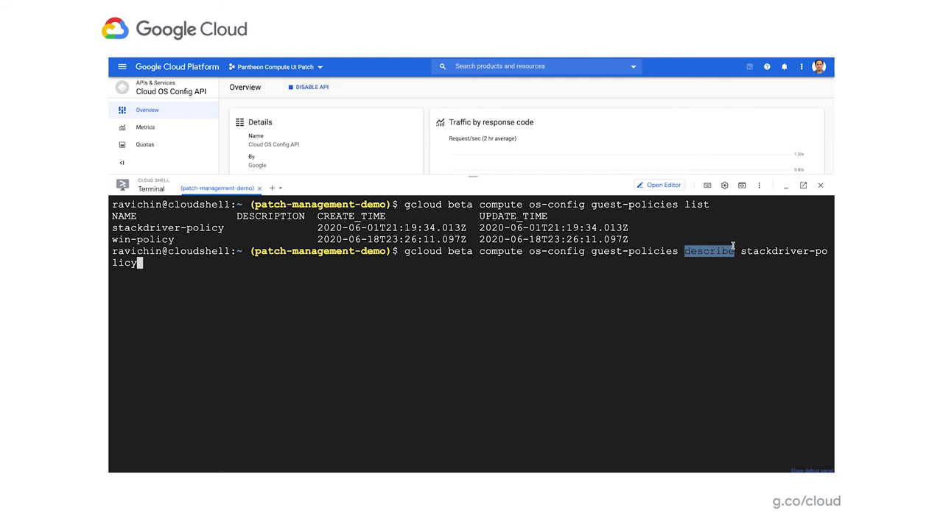
key(Return)
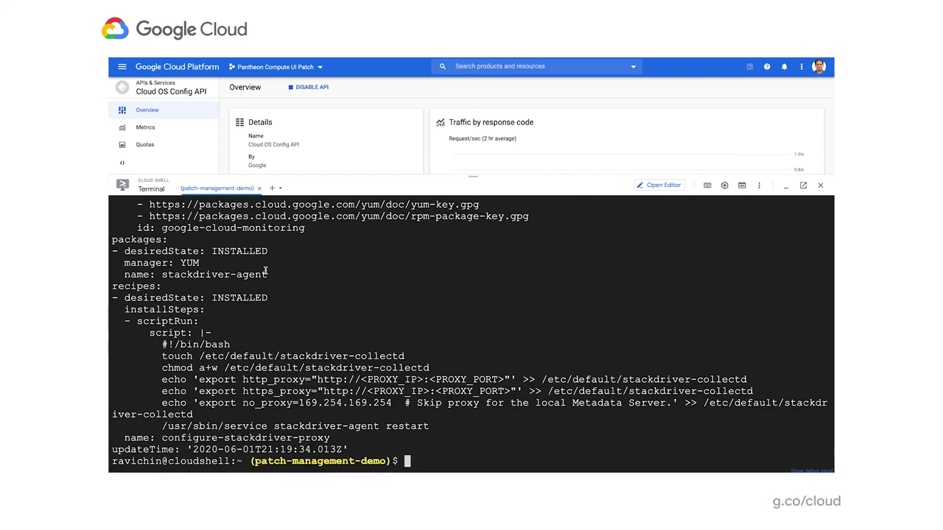
Examine the packages, YUM package repository and assignment sections of the stackdriver-policy output
drag(266, 274, 131, 251)
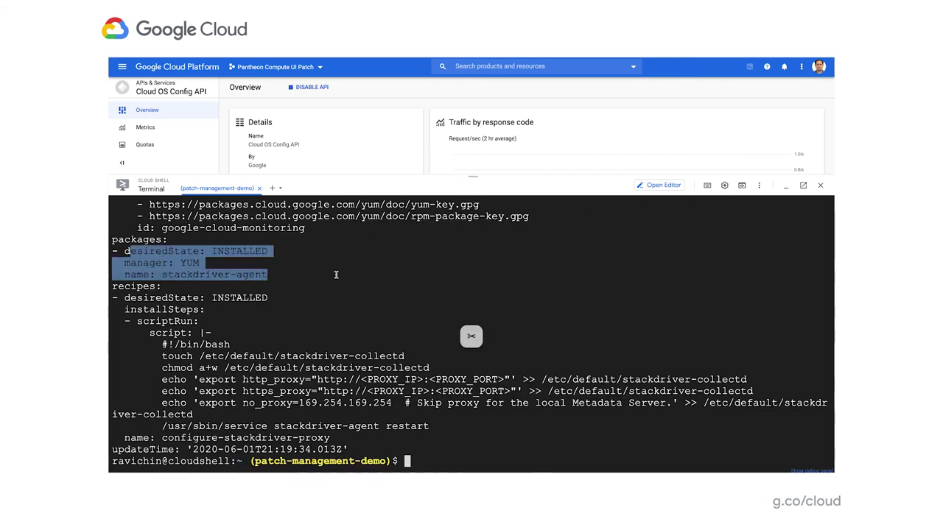
scroll(336, 275, up, 3)
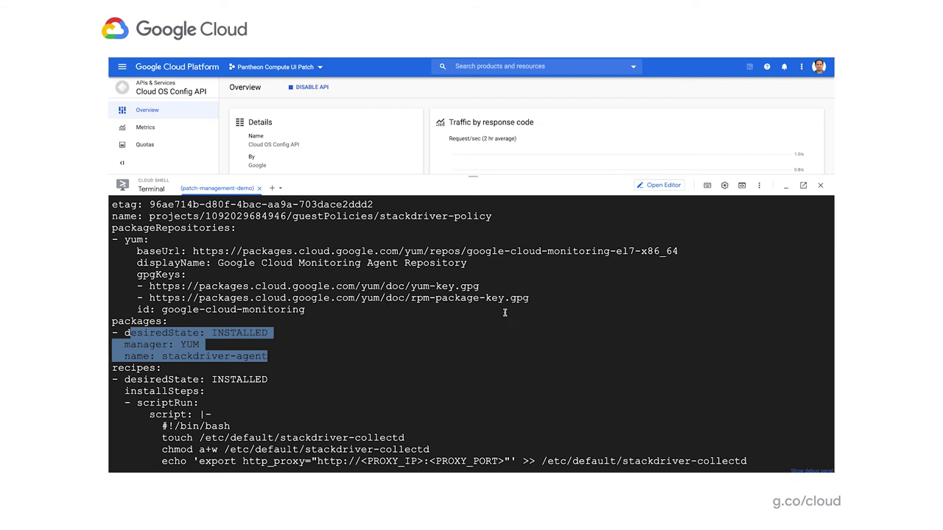
drag(535, 302, 116, 254)
scroll(472, 332, up, 3)
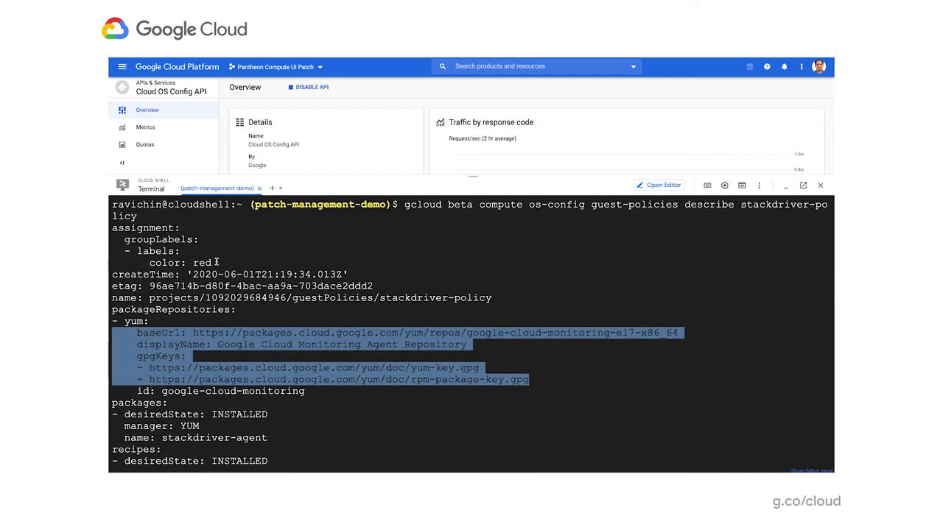
Highlight the color: red group label in the stackdriver-policy assignment, then review the output through its recipes section
drag(215, 263, 130, 251)
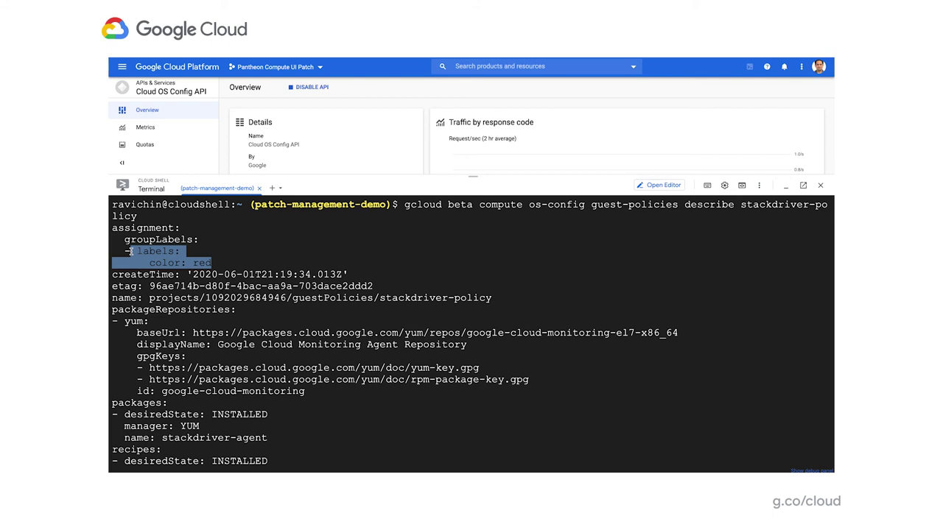
scroll(185, 234, up, 3)
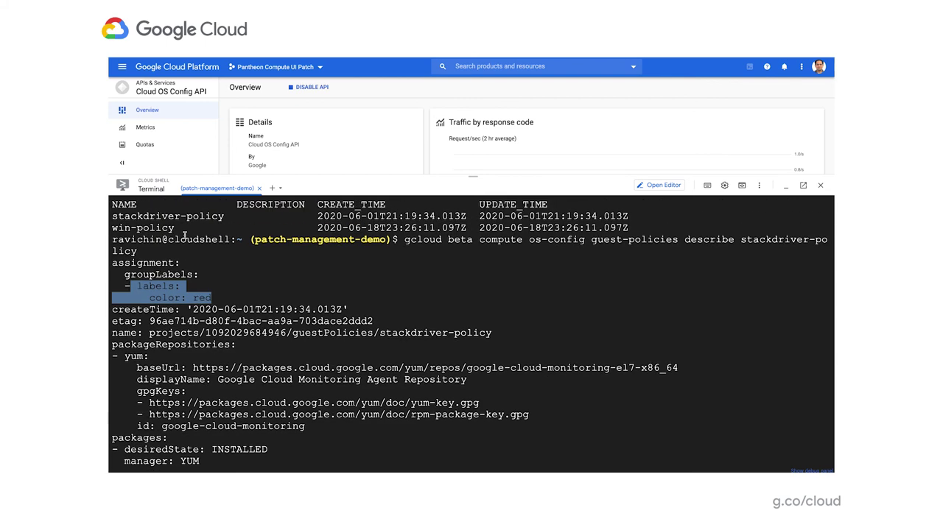
scroll(184, 234, down, 7)
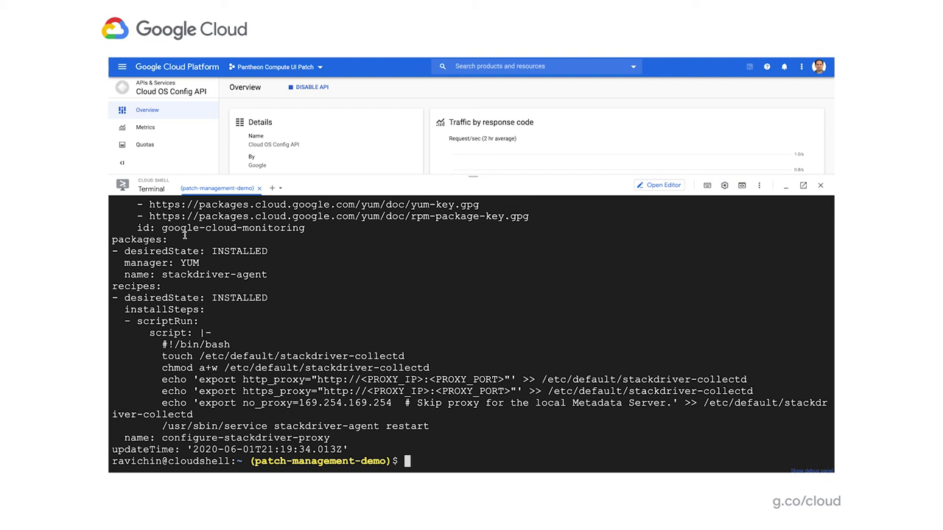
text(gcloud beta compute os-config guest-policies describe stackdriver-policy)
key(Up)
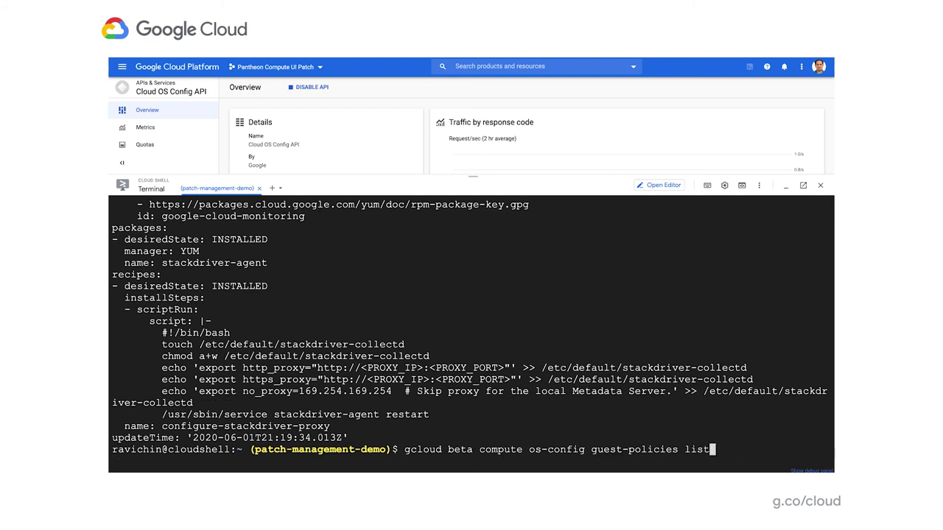
key(Up)
key(Up)
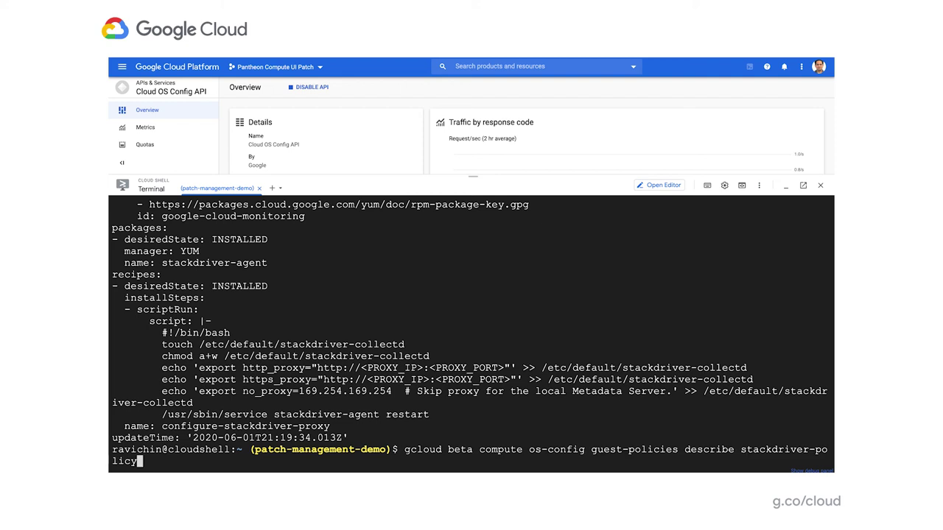
key(Down)
key(Down)
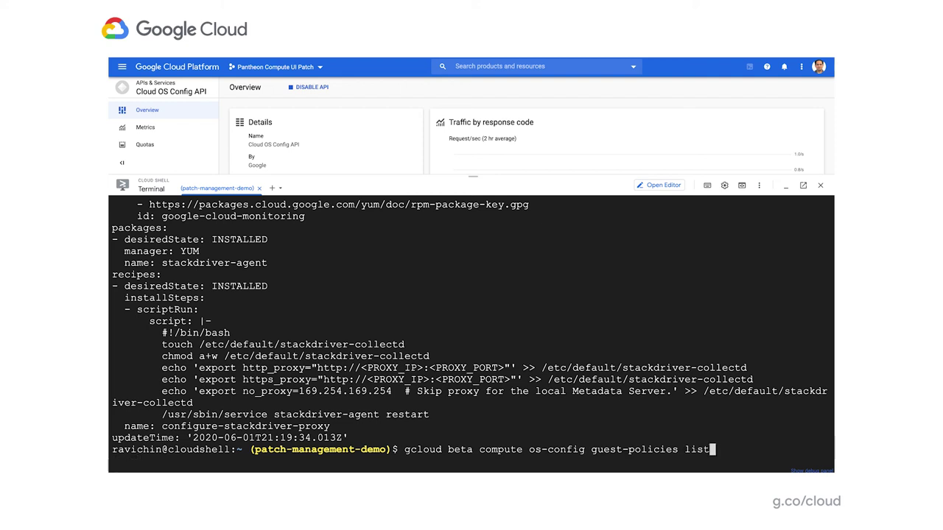
key(Up)
key(Up)
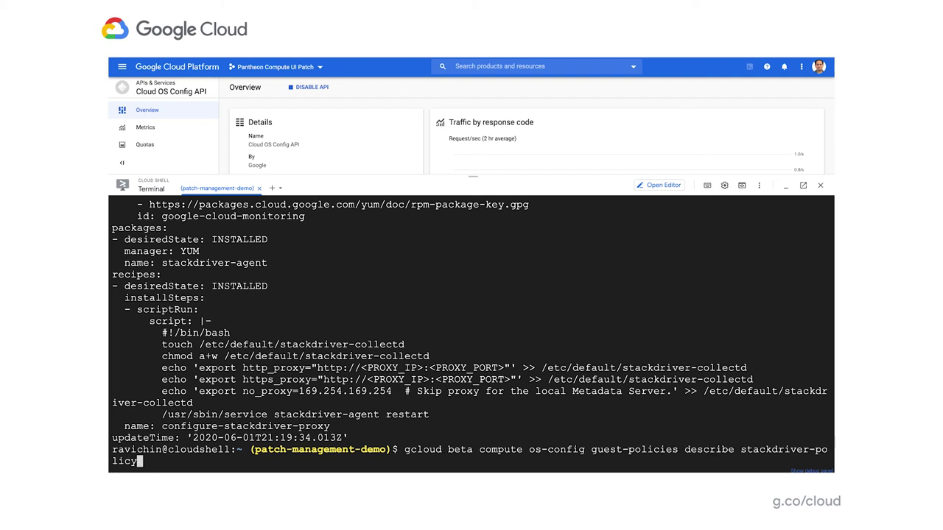
key(Down)
key(Down)
key(Up)
key(Down)
key(Down)
key(Down)
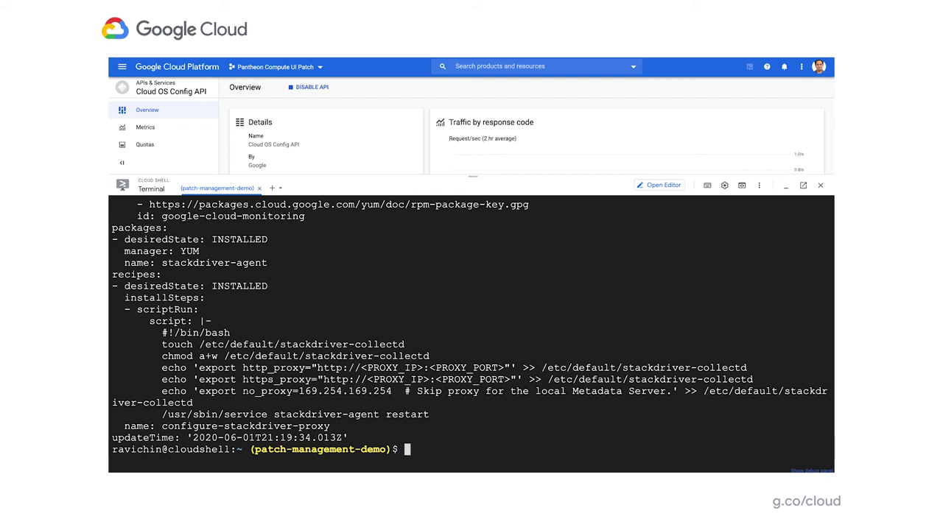